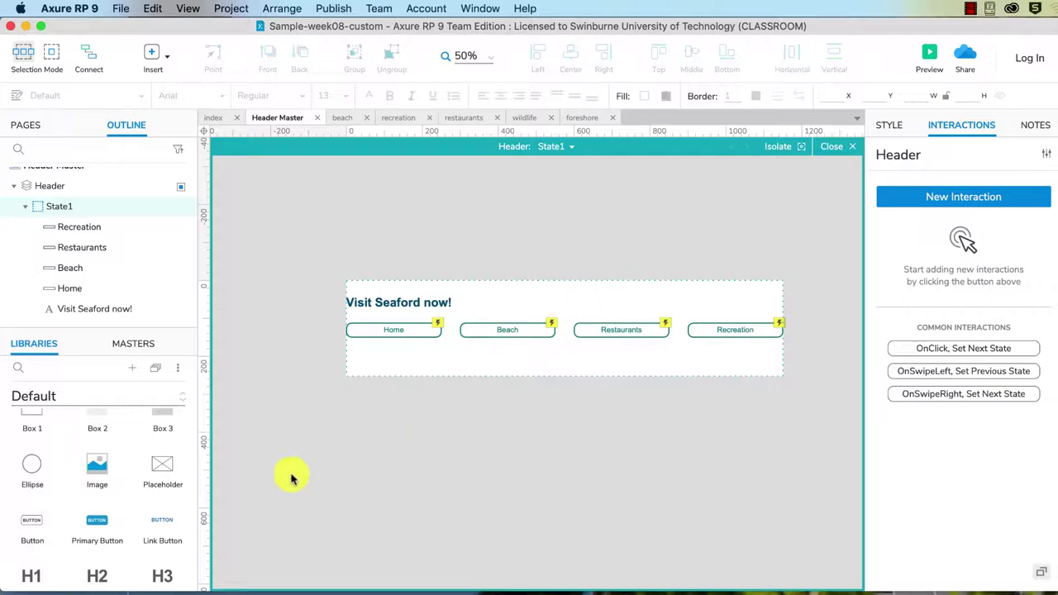
- Place two Button widgets stacked directly beneath the Beach button
drag(32, 521, 554, 345)
drag(37, 521, 556, 360)
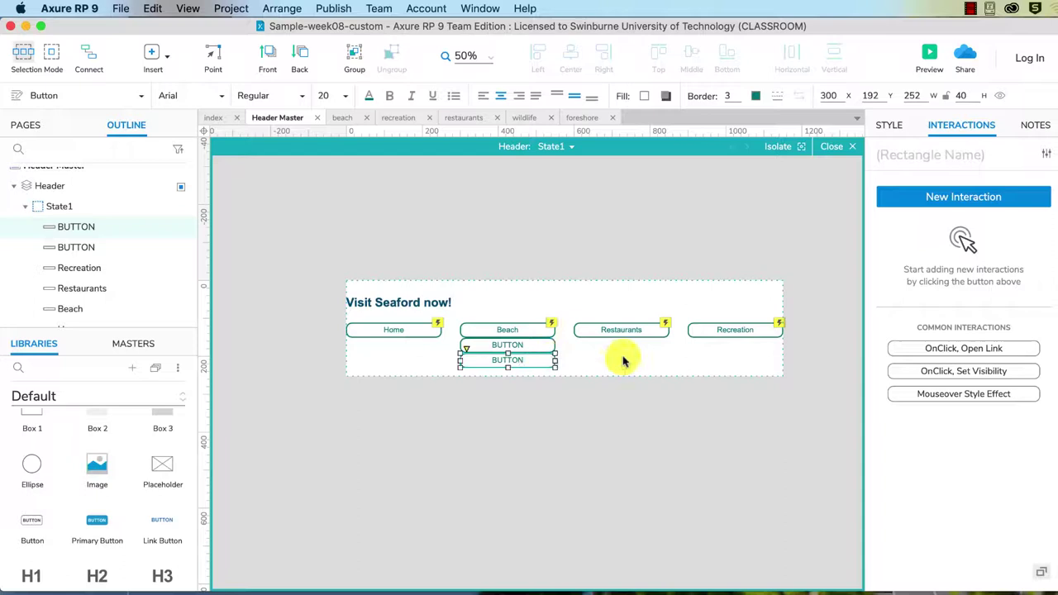
click(624, 361)
- Label the upper new button Foreshore and the lower one Wildlife
click(517, 346)
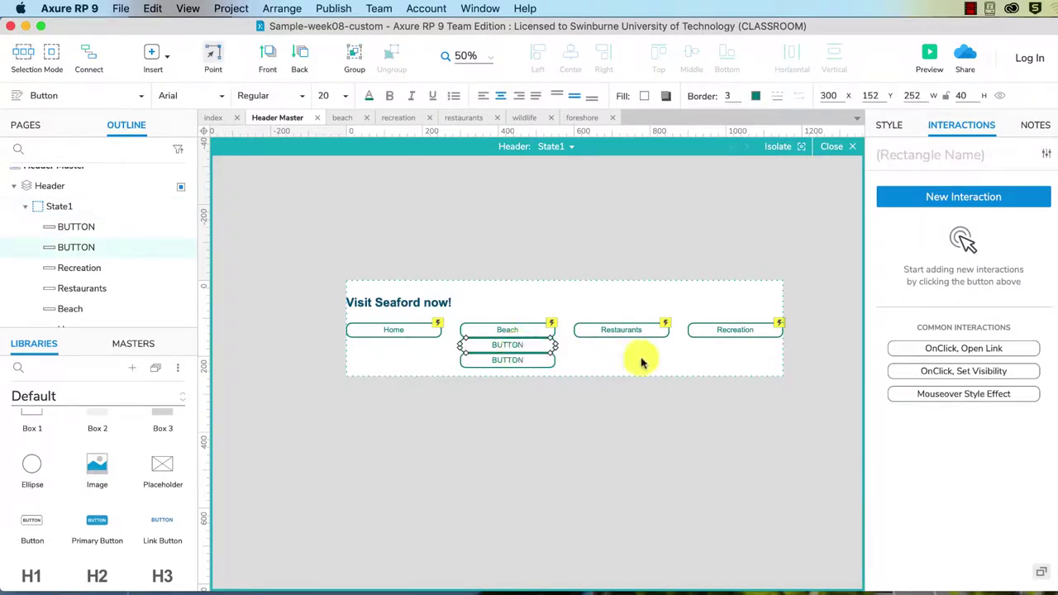
click(510, 353)
double_click(508, 344)
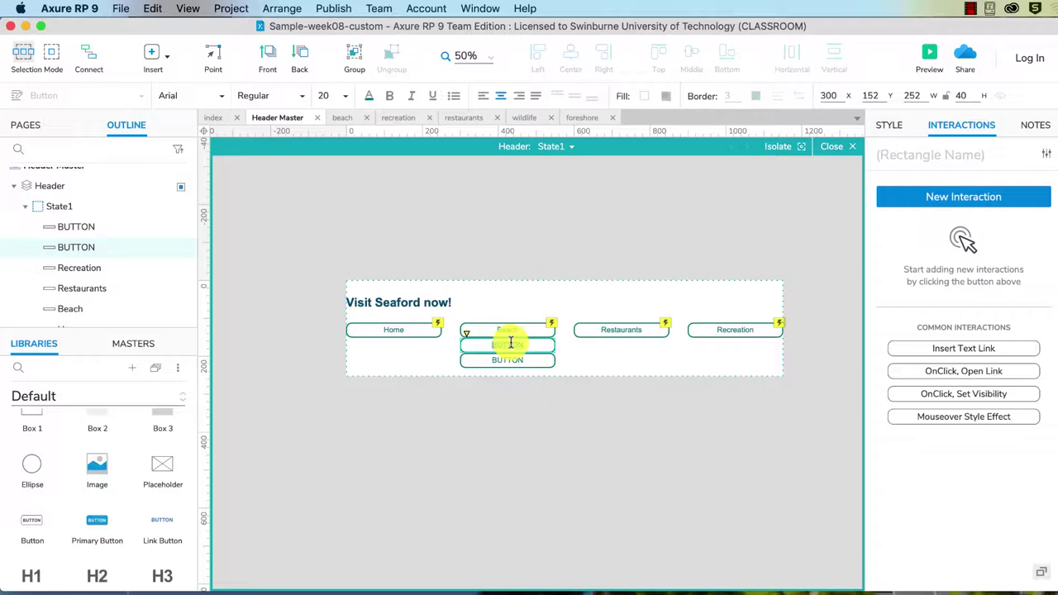
text(Foreshore)
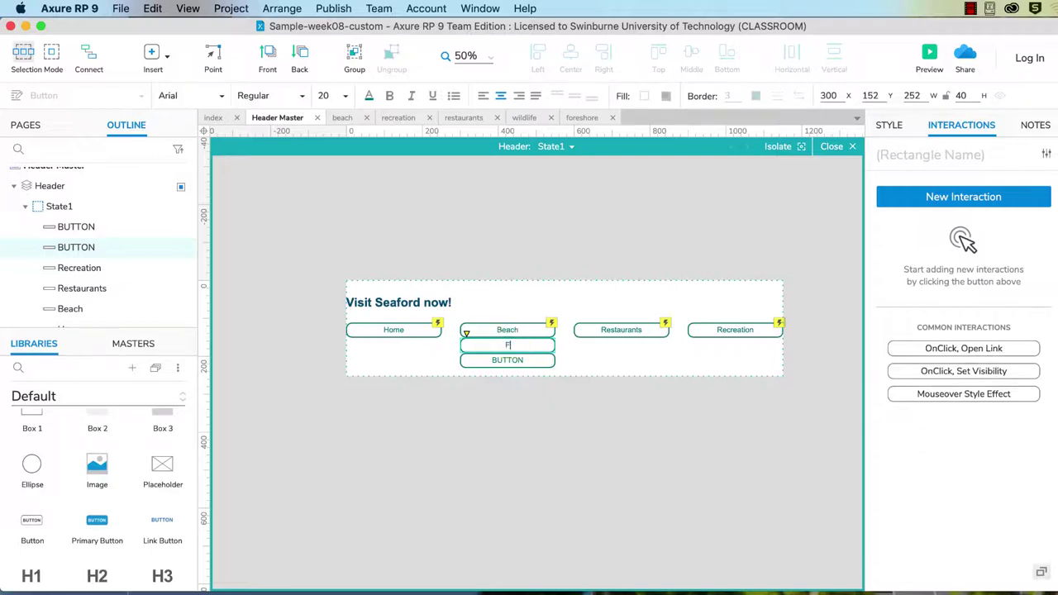
click(514, 360)
double_click(524, 361)
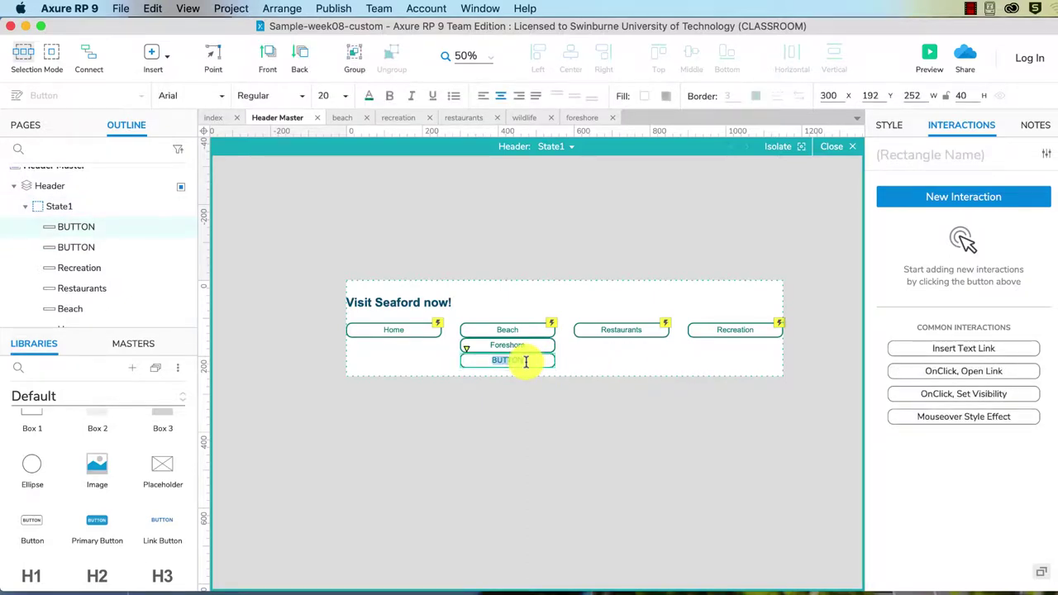
text(Wildlife)
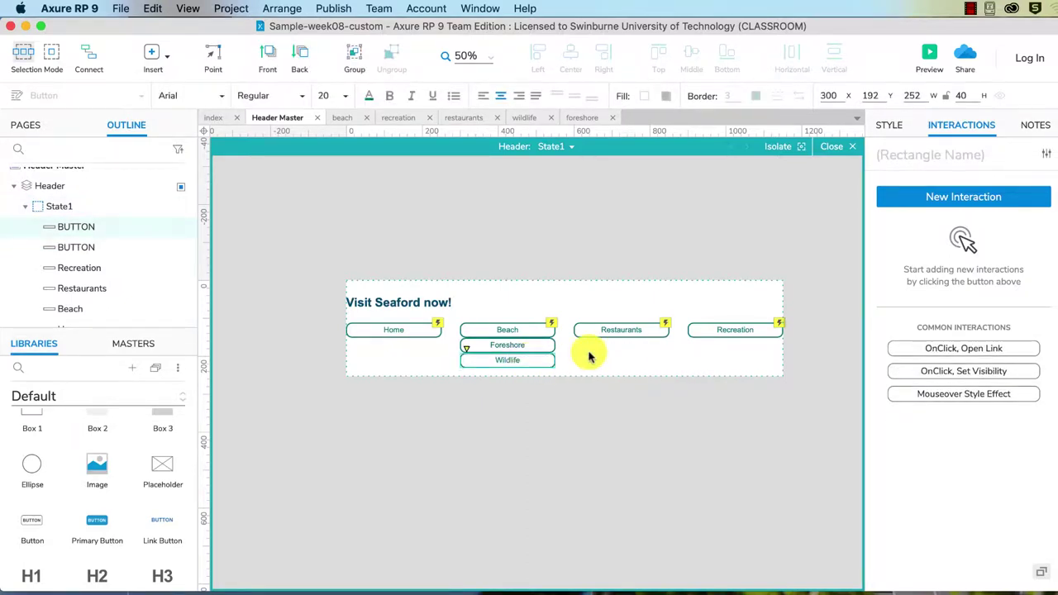
click(590, 355)
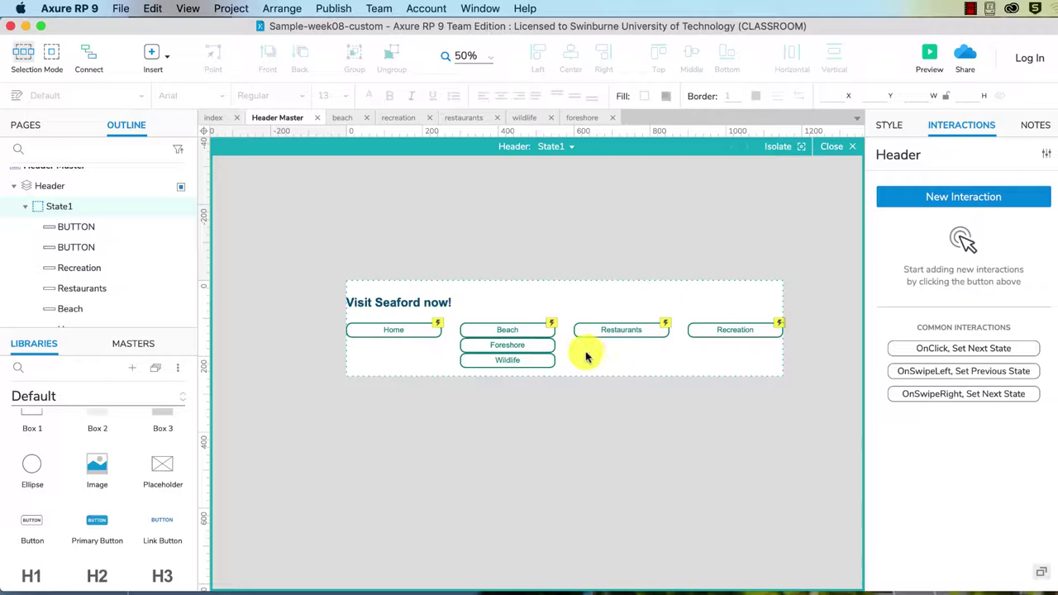
- Preview the Seaford page in Safari with Foreshore and Wildlife under Beach, then return to Axure
click(929, 57)
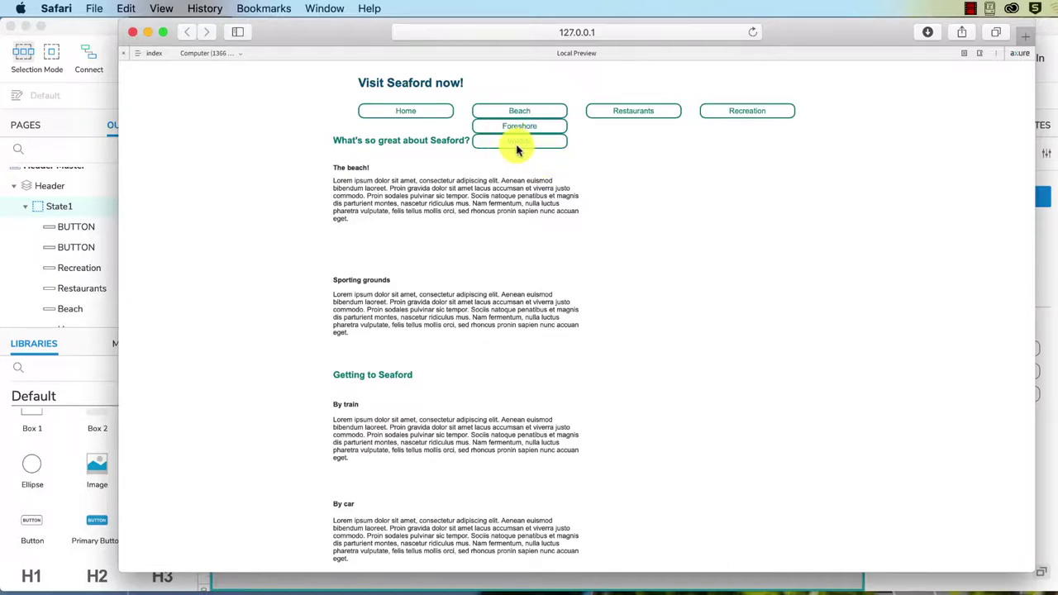
click(1041, 313)
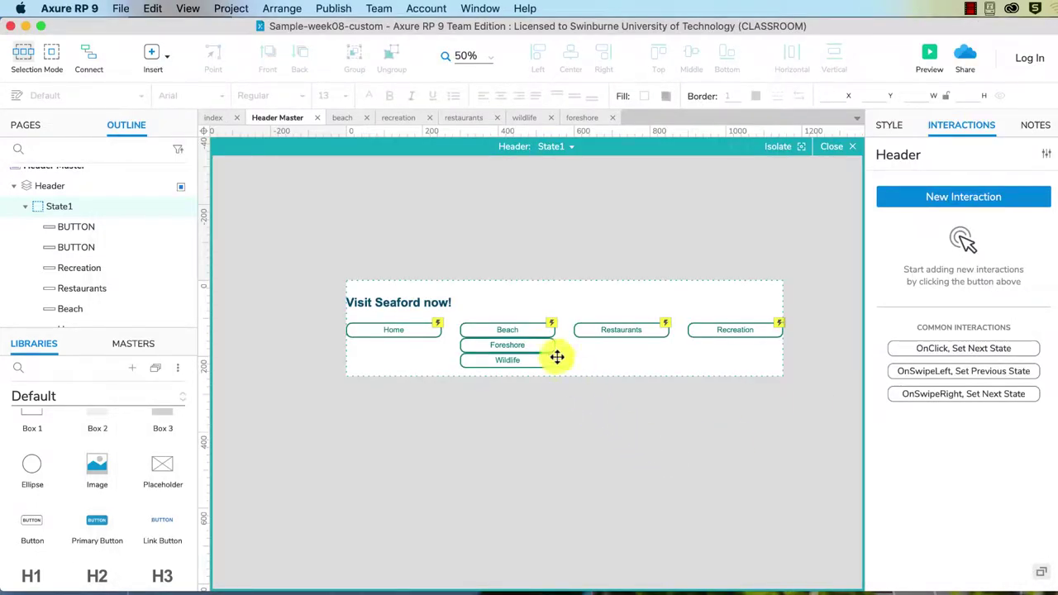
- Give Foreshore an OnLoad Show/Hide interaction that hides Foreshore, with no extra visibility option
click(531, 351)
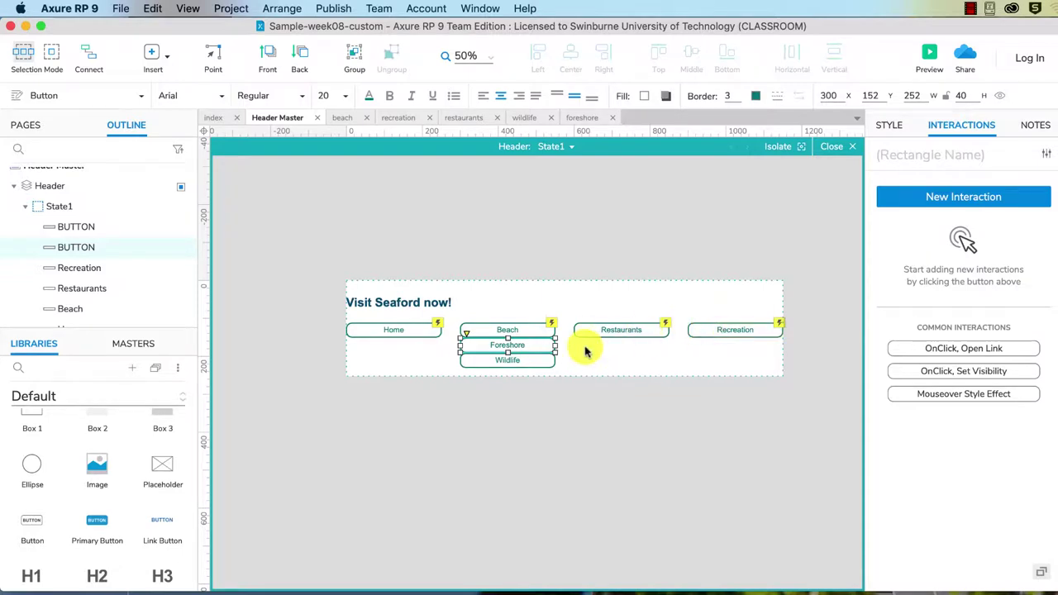
click(981, 203)
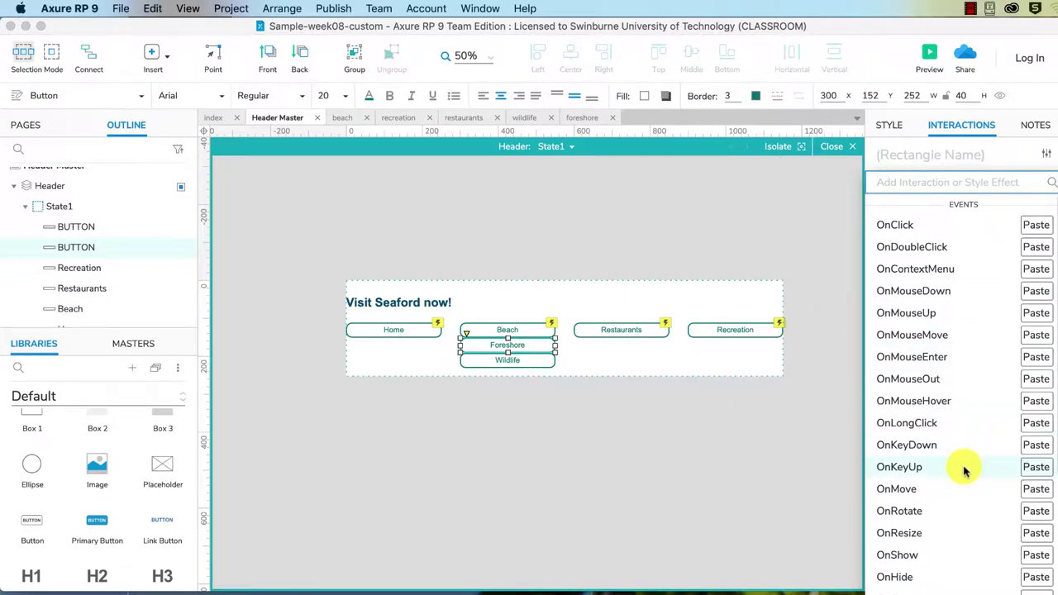
scroll(962, 470, down, 5)
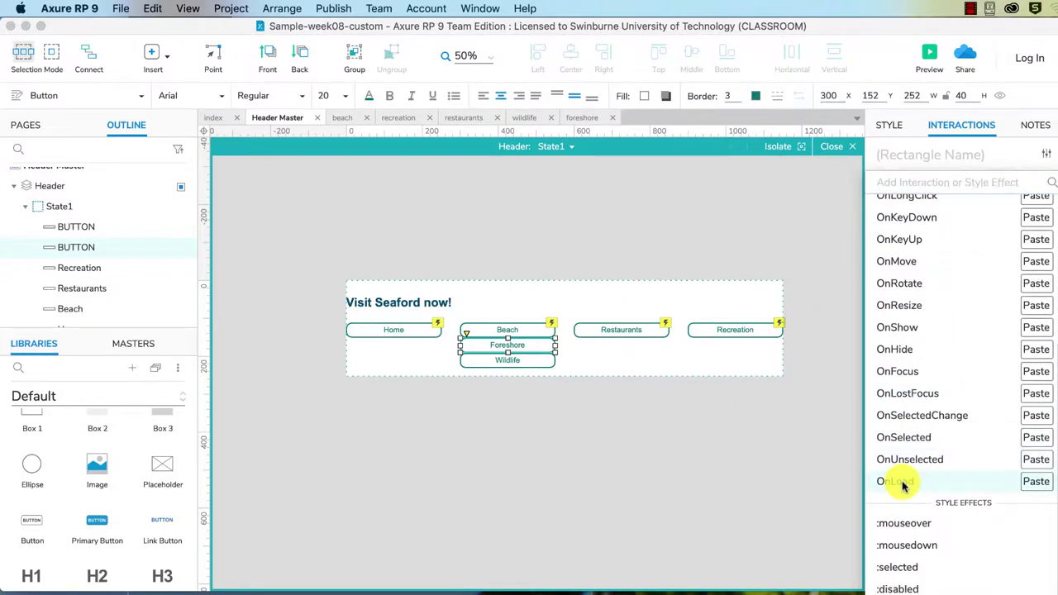
click(903, 483)
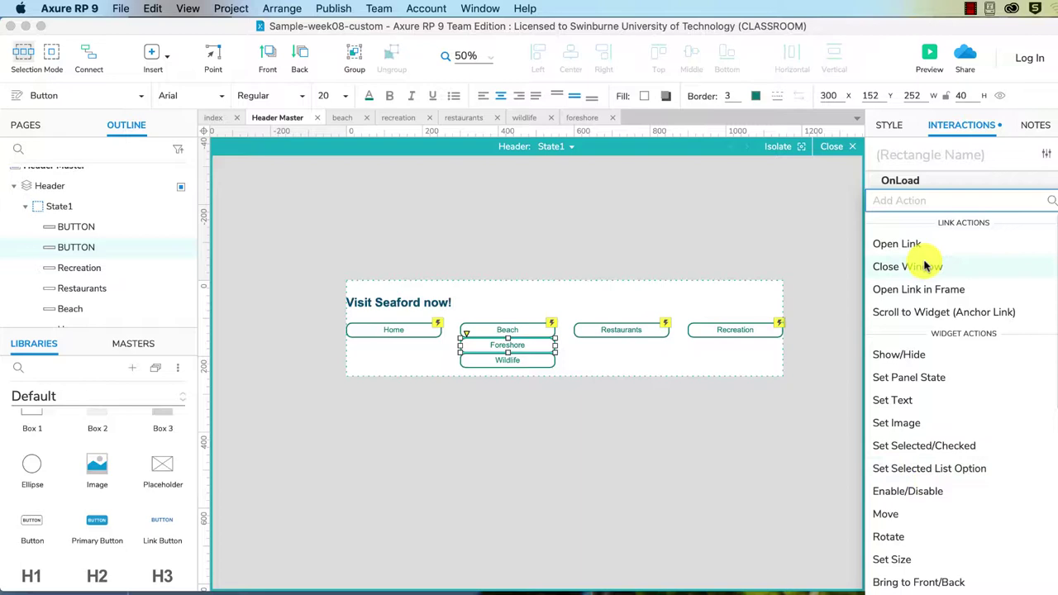
click(927, 362)
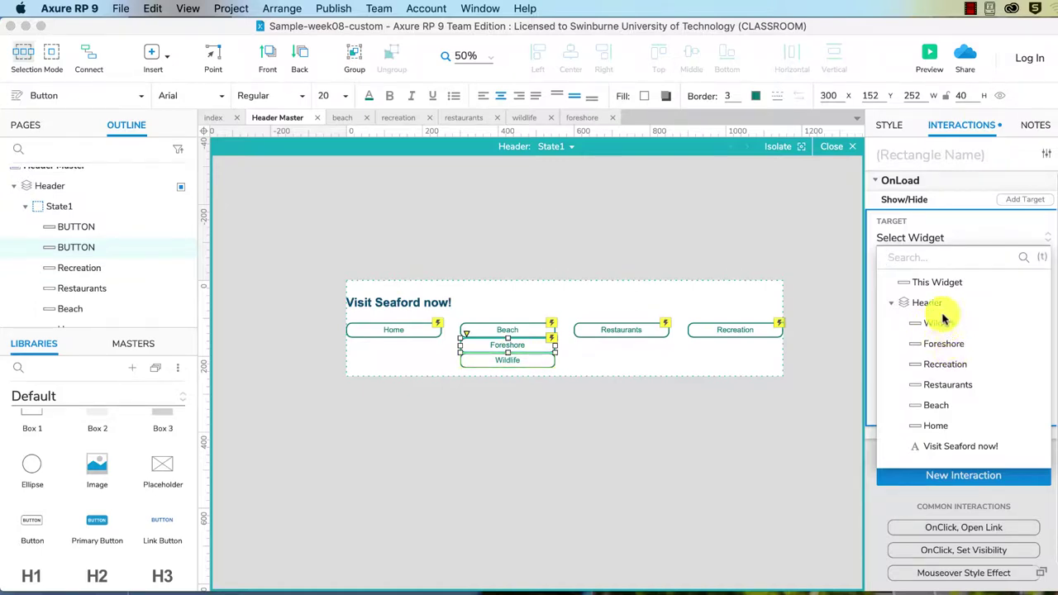
click(943, 343)
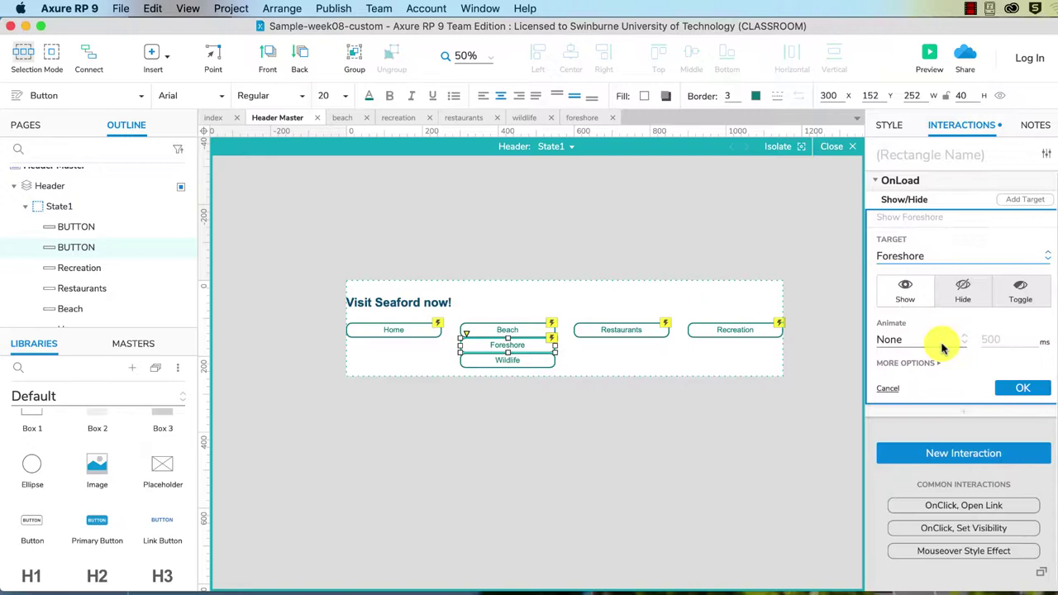
click(968, 296)
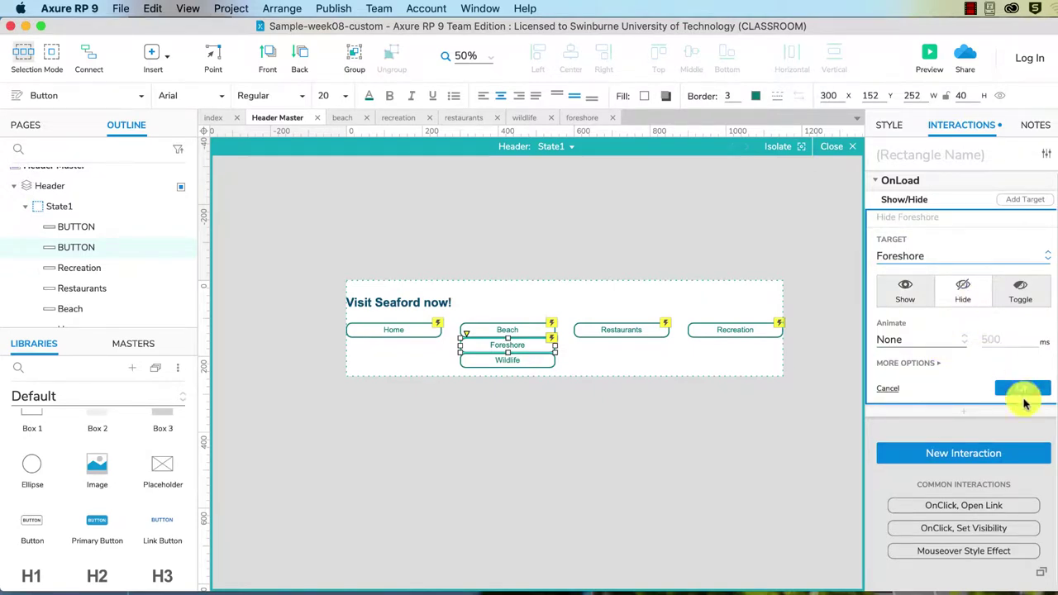
click(905, 363)
click(910, 386)
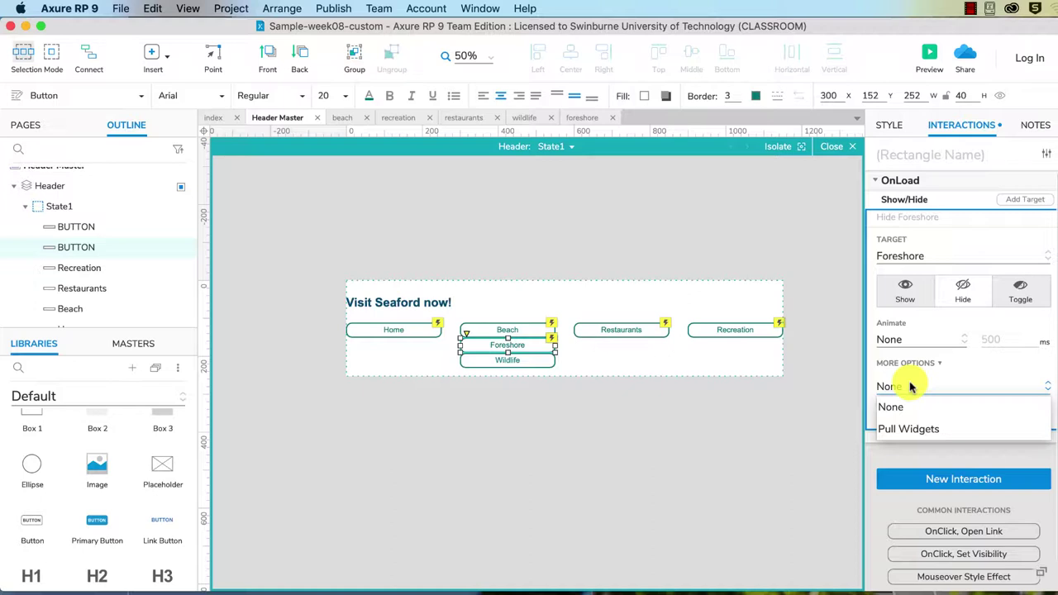
click(982, 364)
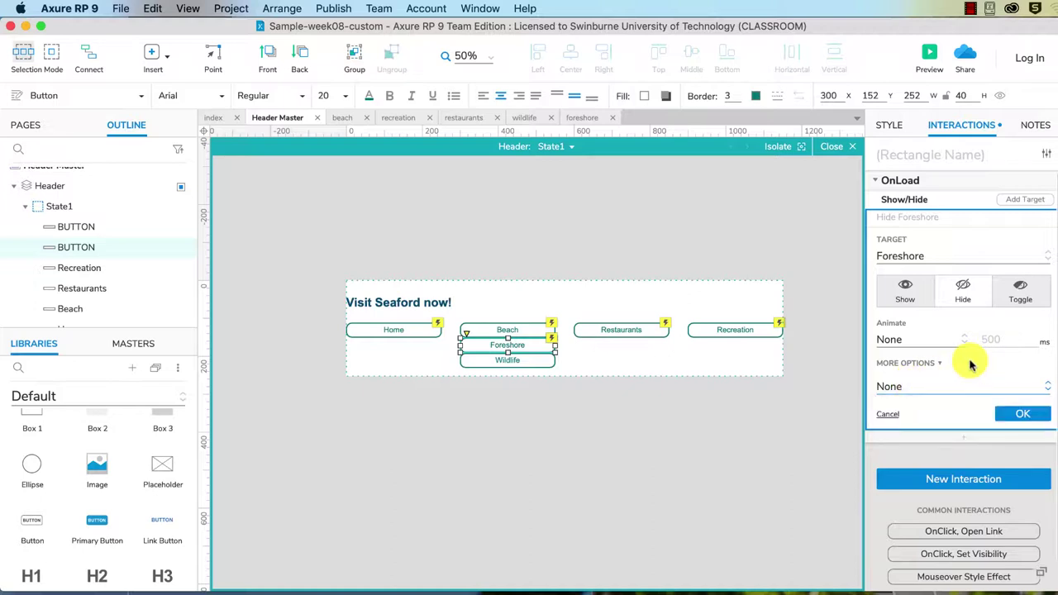
click(967, 291)
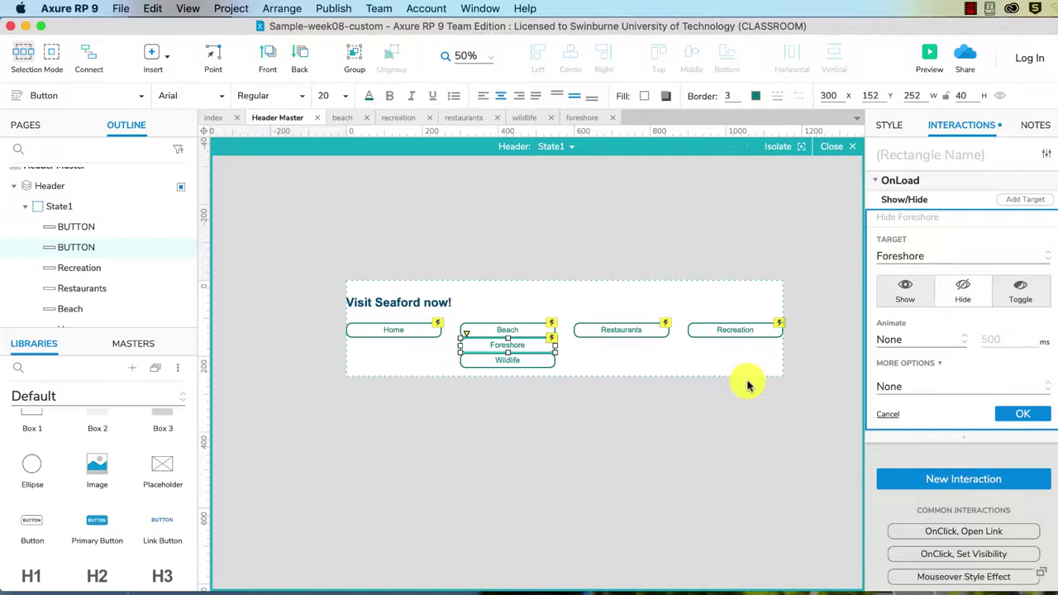
click(1024, 415)
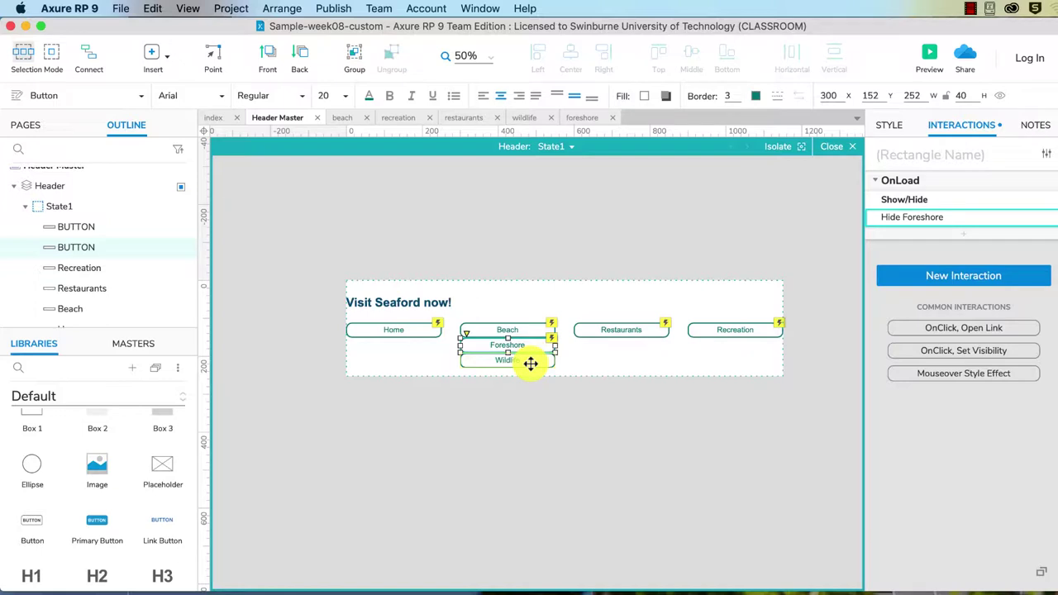
- Add Wildlife as a second Hide target on the OnLoad Show/Hide action
mouse_move(1019, 201)
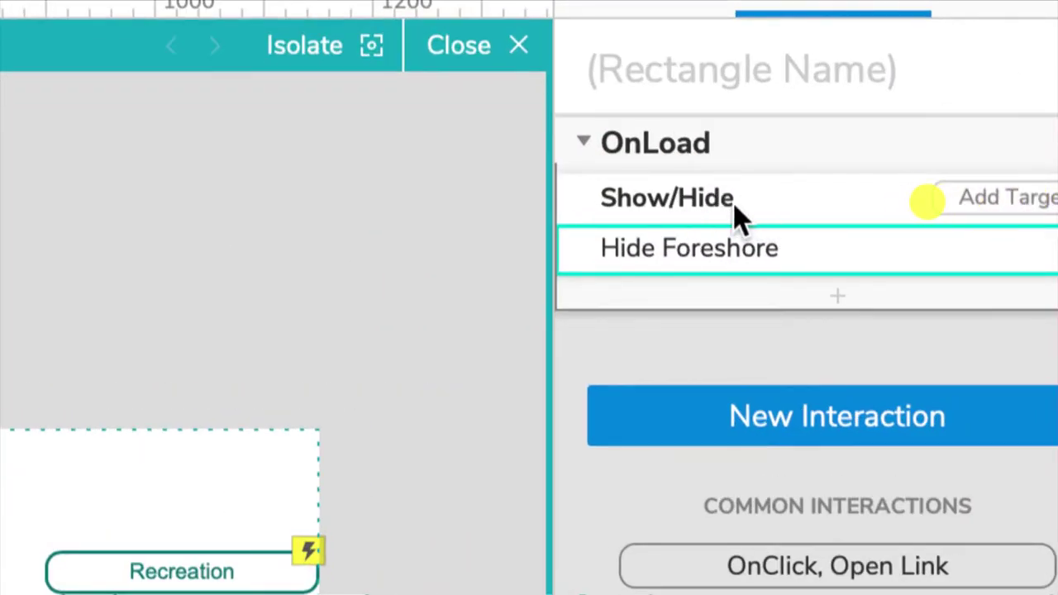
click(1029, 206)
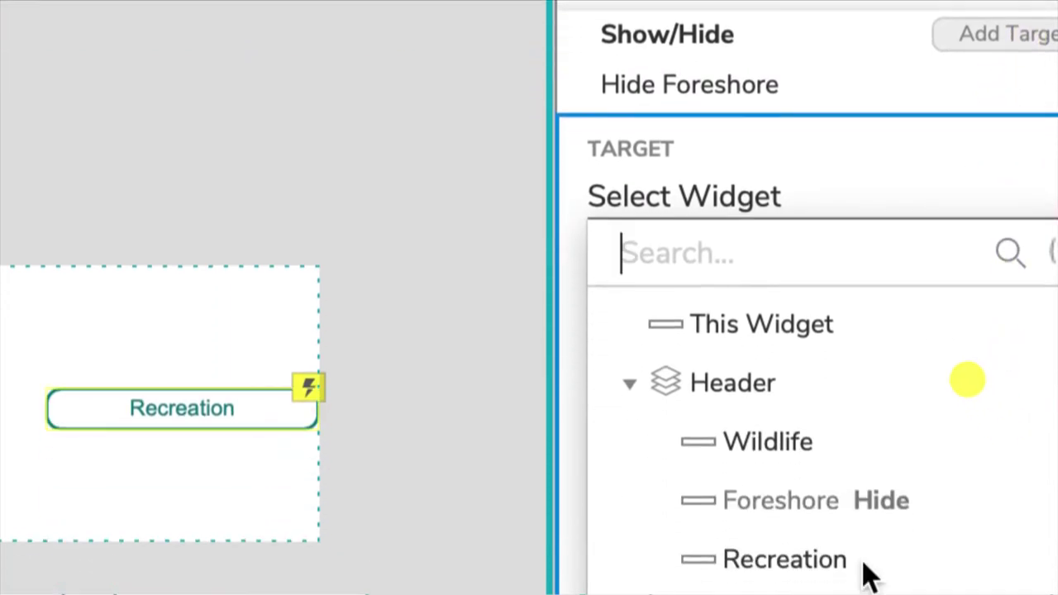
click(711, 444)
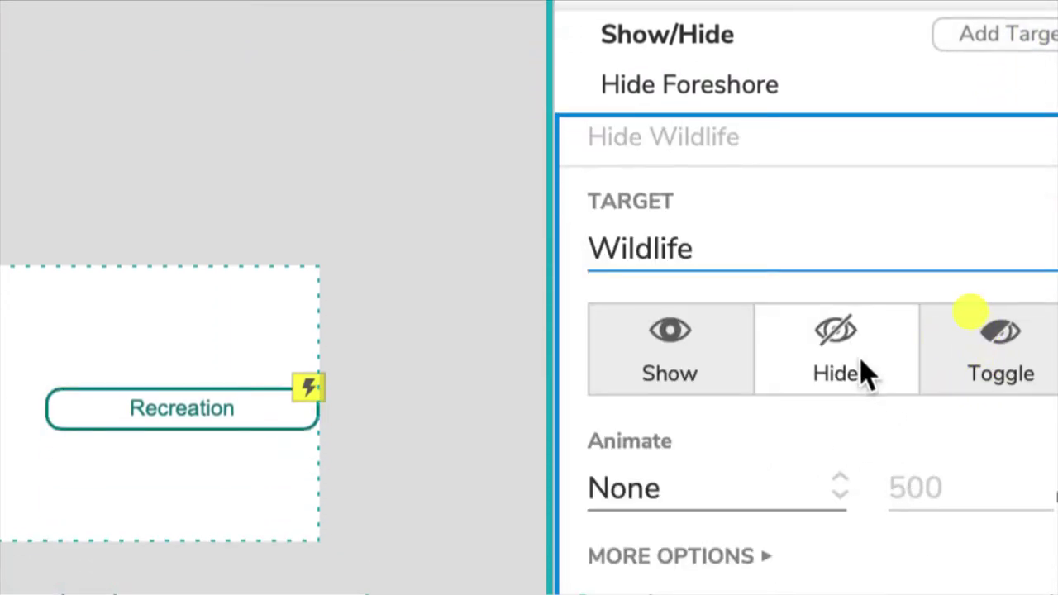
click(822, 364)
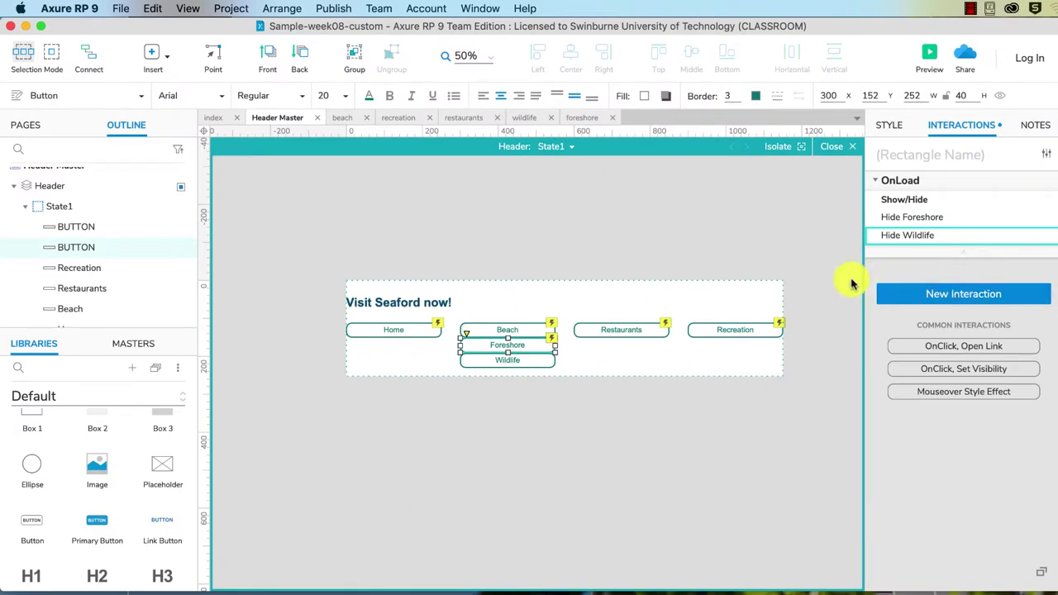
- Deselect Foreshore and preview the page in Safari to confirm the submenu is hidden
click(652, 289)
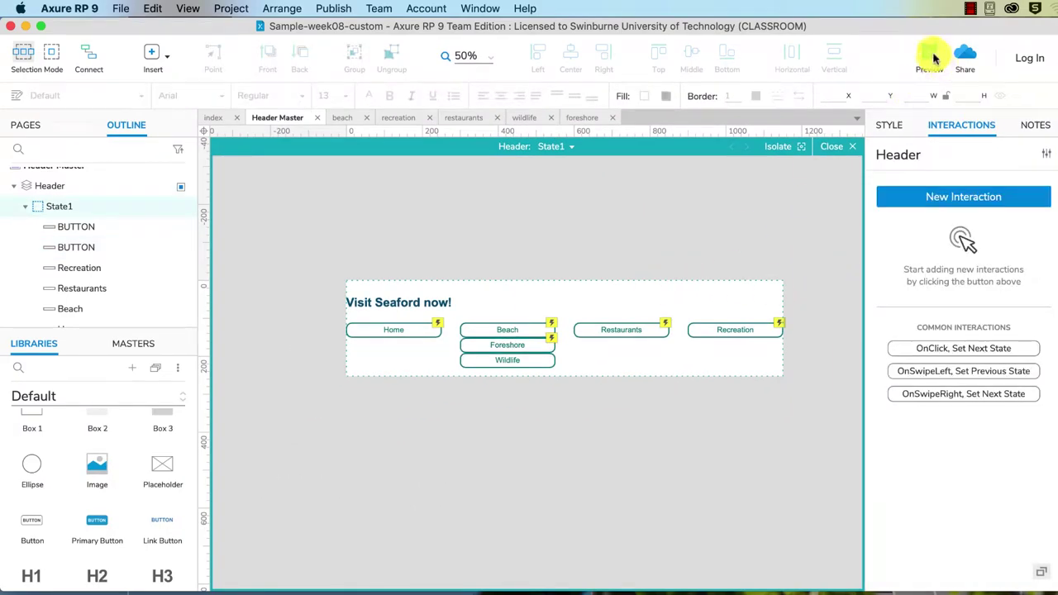
click(933, 57)
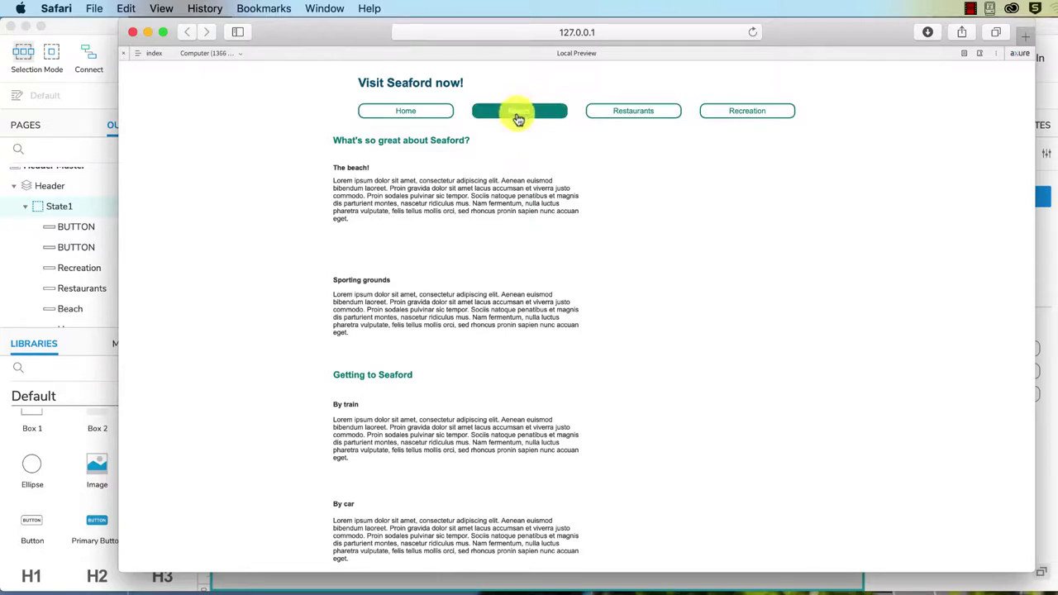
- Back in Axure, give Beach an OnMouseEnter Show/Hide action that shows Foreshore
click(1043, 259)
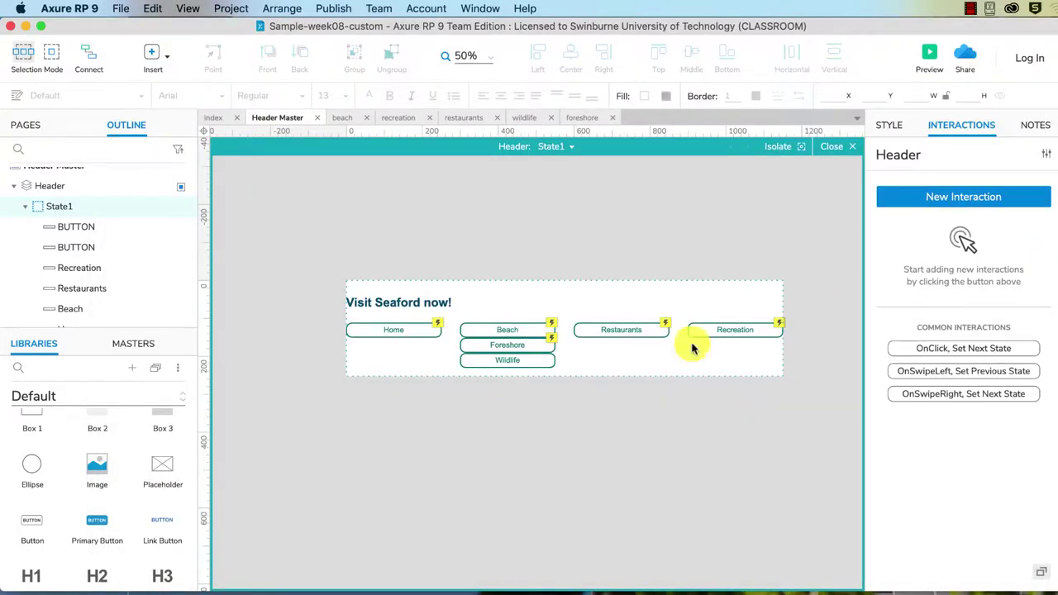
mouse_move(524, 328)
mouse_down()
mouse_move(513, 330)
mouse_move(538, 355)
mouse_move(505, 330)
mouse_move(543, 331)
mouse_up()
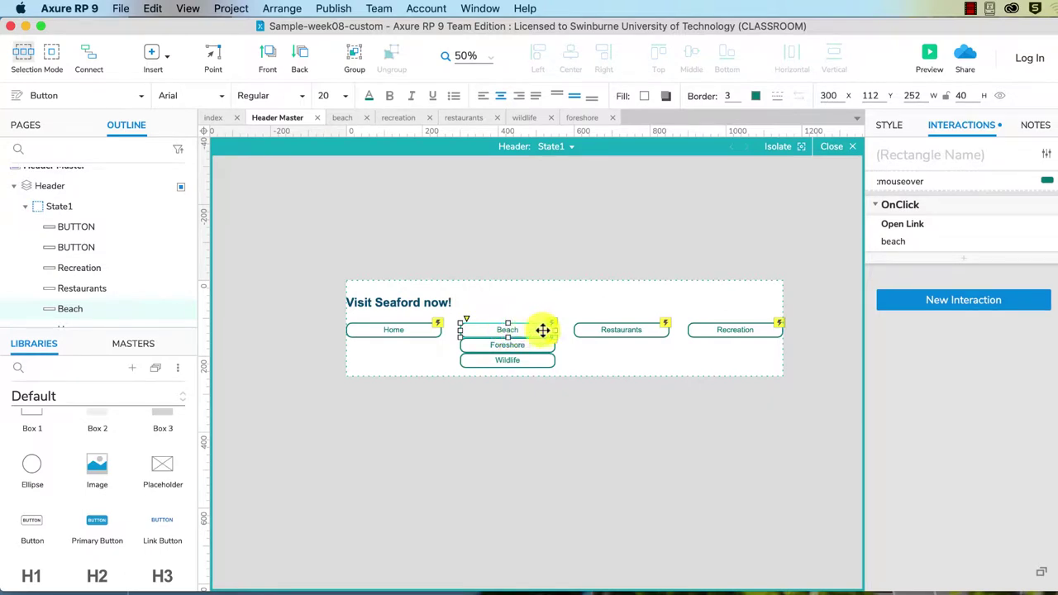
click(967, 304)
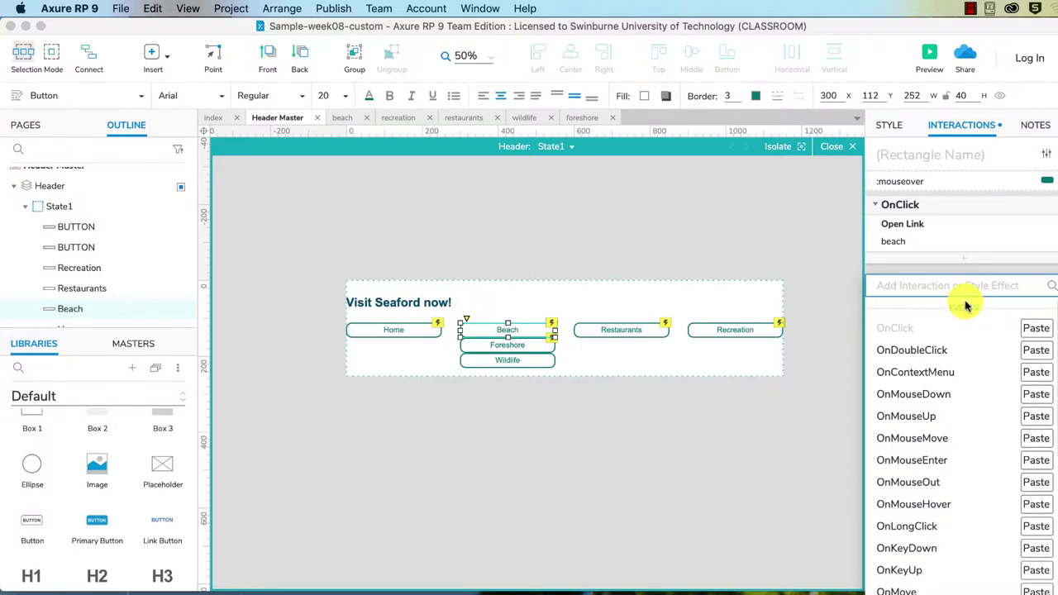
click(936, 465)
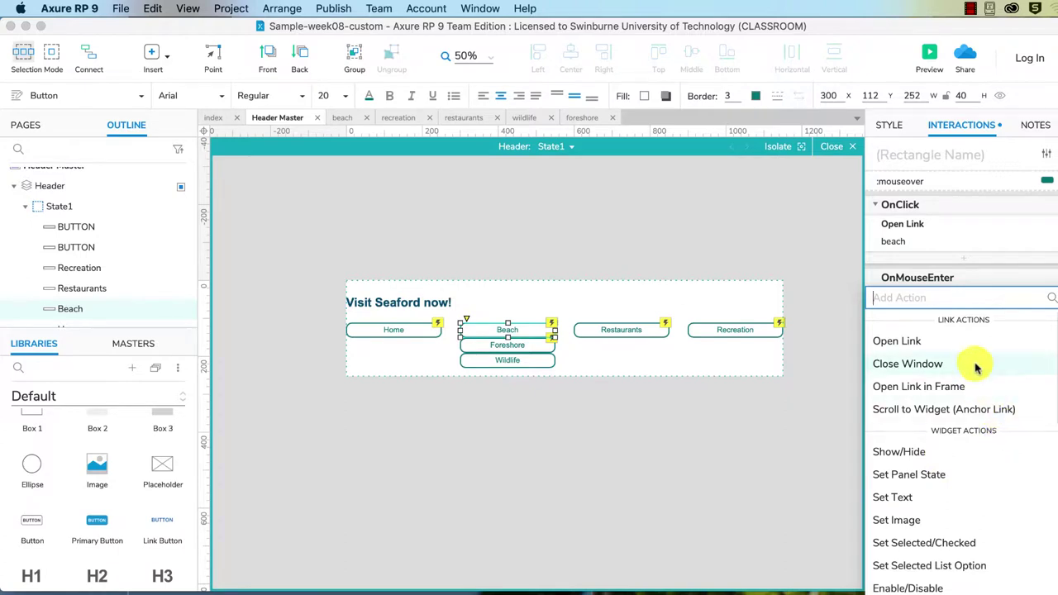
click(901, 452)
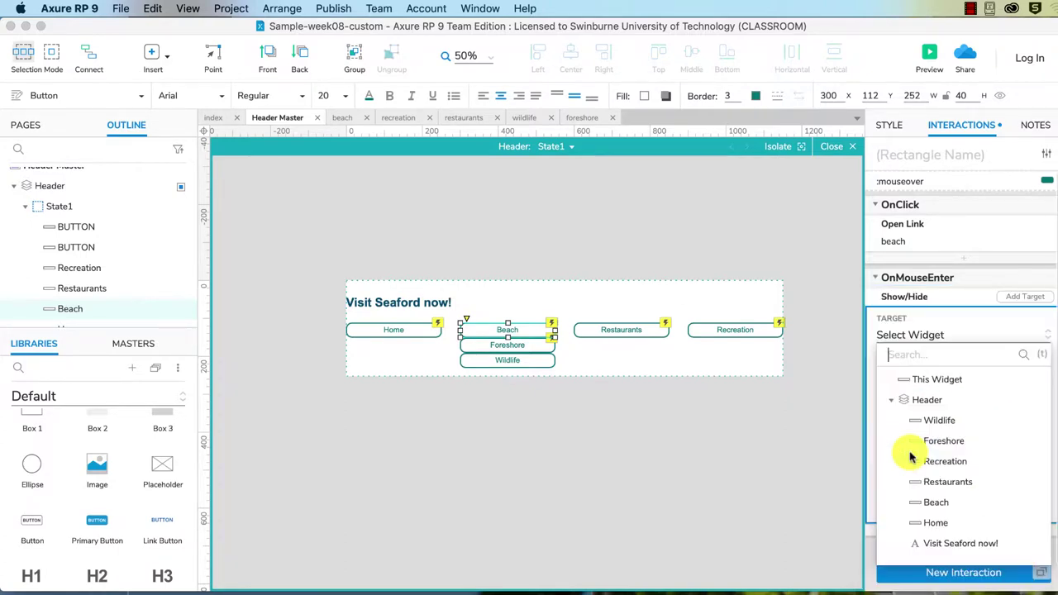
click(948, 441)
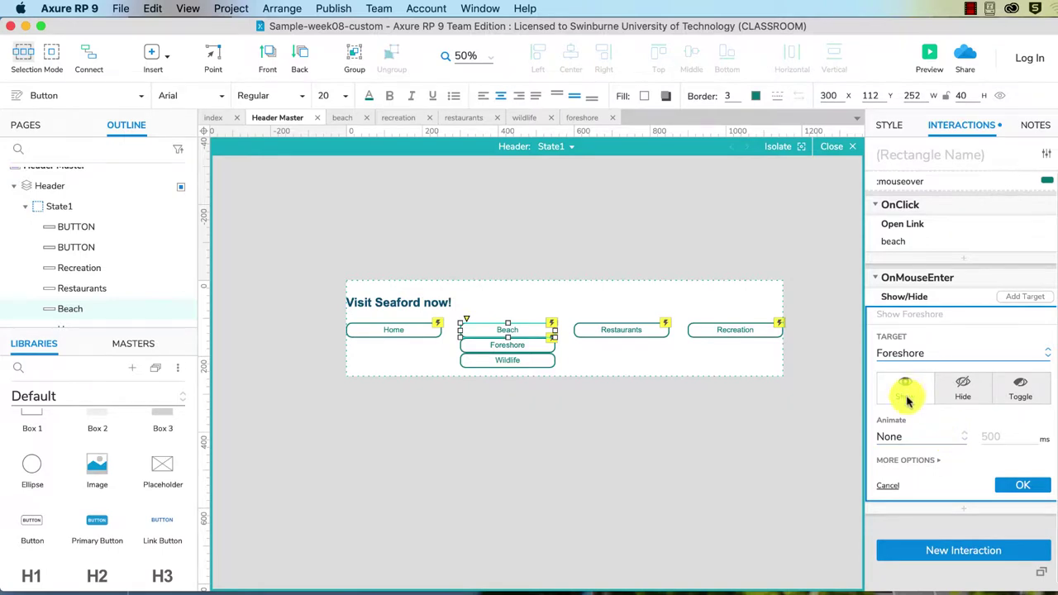
click(1029, 485)
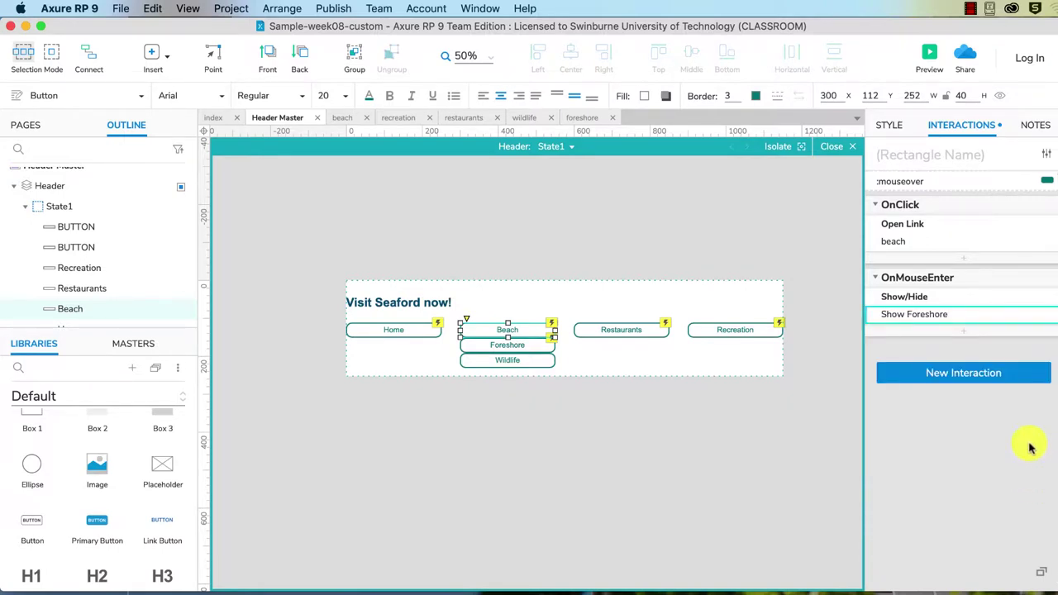
- Add Wildlife as a second Show target on Beach's mouse-enter action
click(1023, 297)
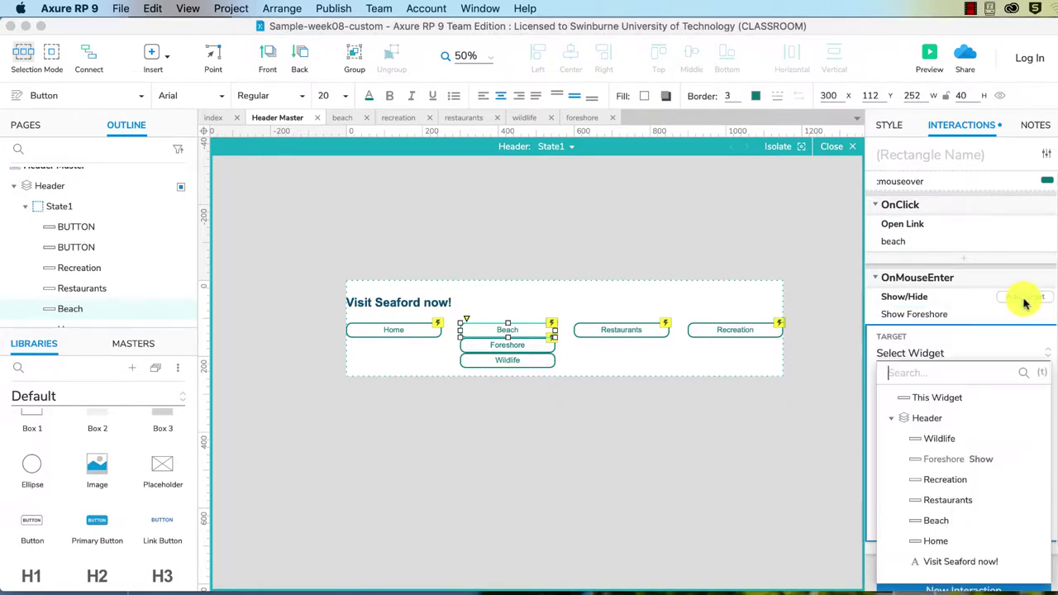
click(948, 439)
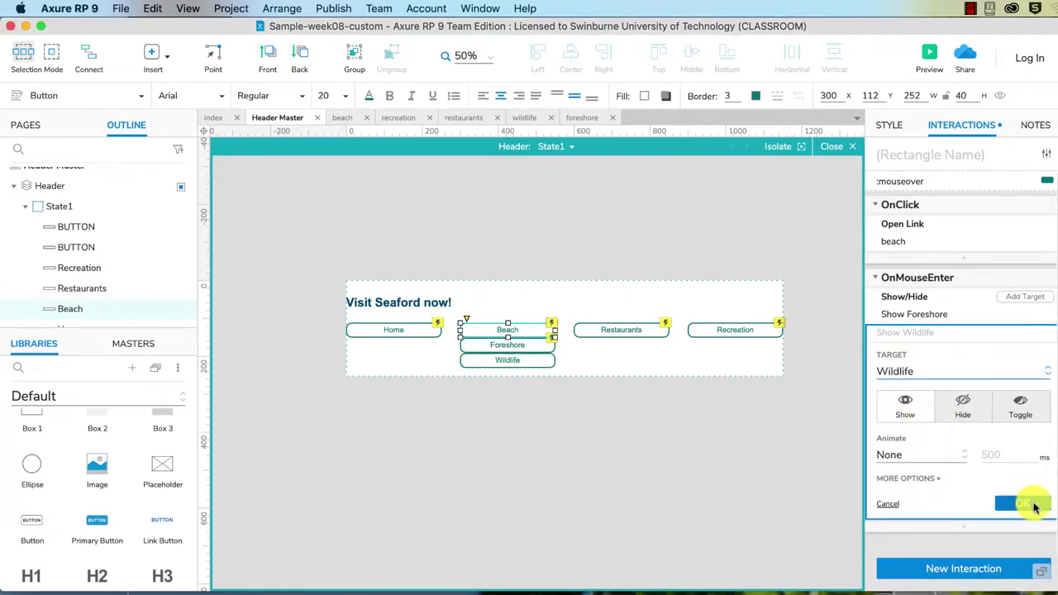
click(1029, 504)
click(673, 404)
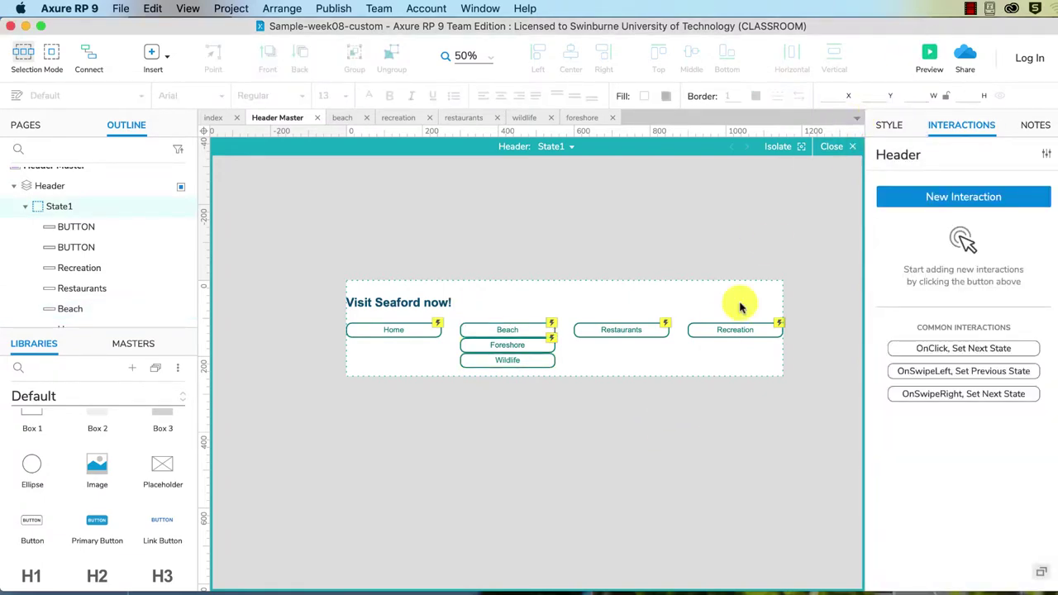
- Check in the Safari preview that hovering Beach reveals the submenu, then reselect Beach in Axure
key(super+period)
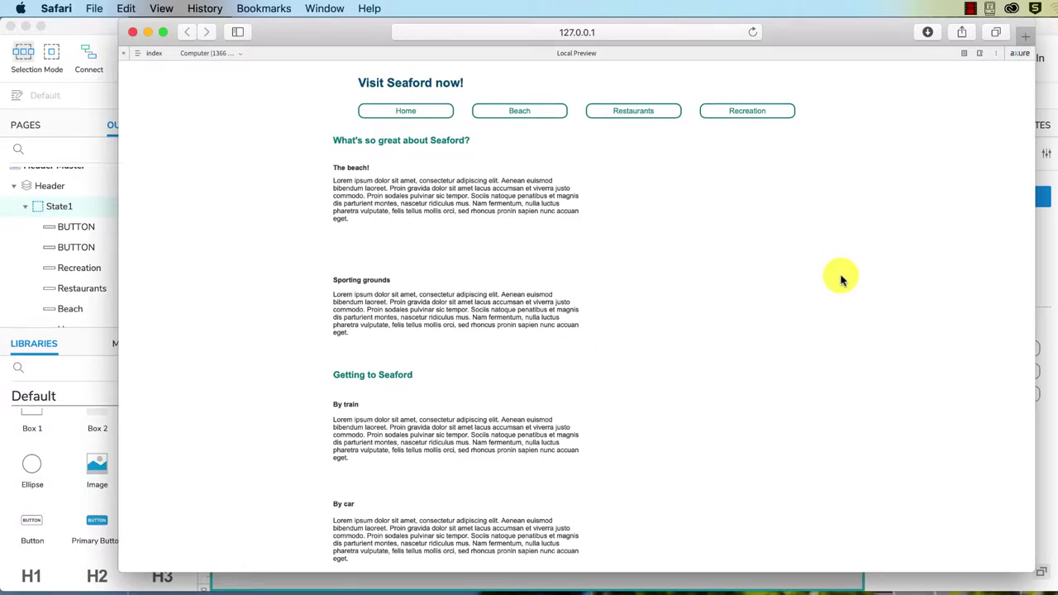
mouse_move(533, 111)
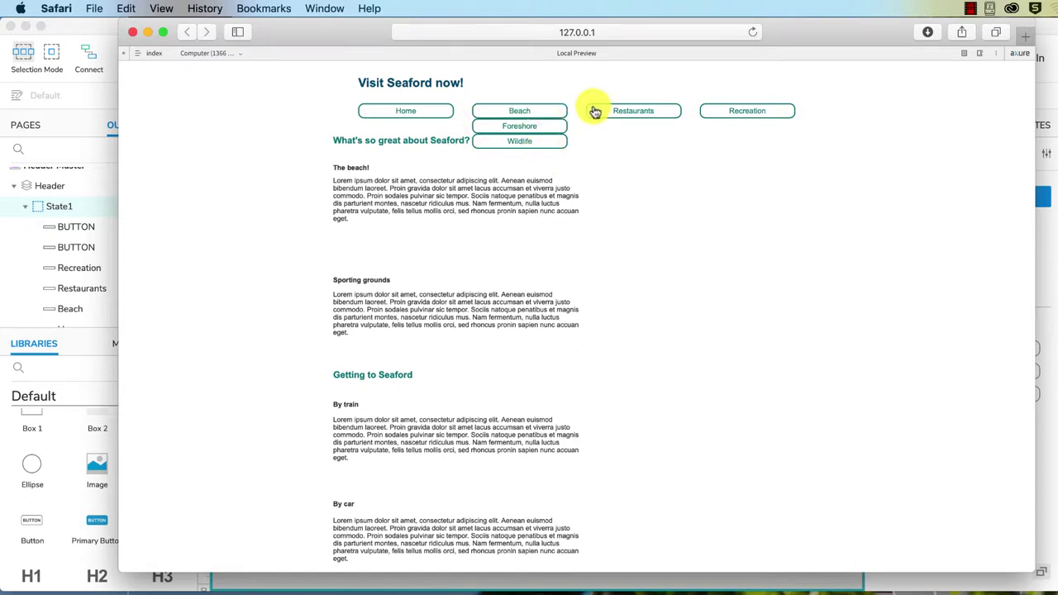
click(1044, 285)
click(519, 334)
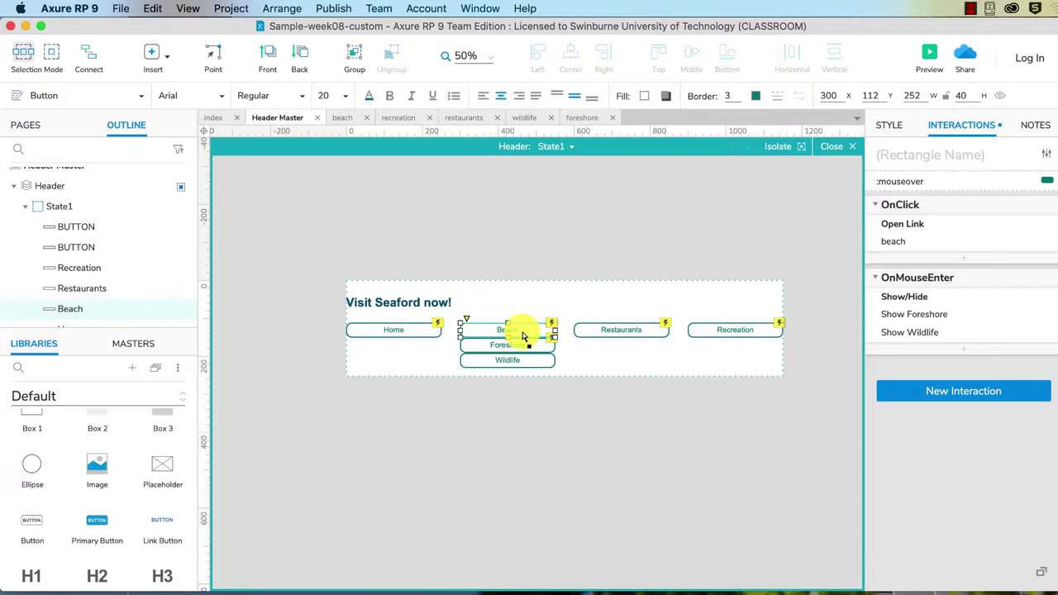
- Place a 300×170 rectangle over the Beach submenu, name it hidden box, and send it to the back
drag(522, 332, 523, 340)
click(536, 302)
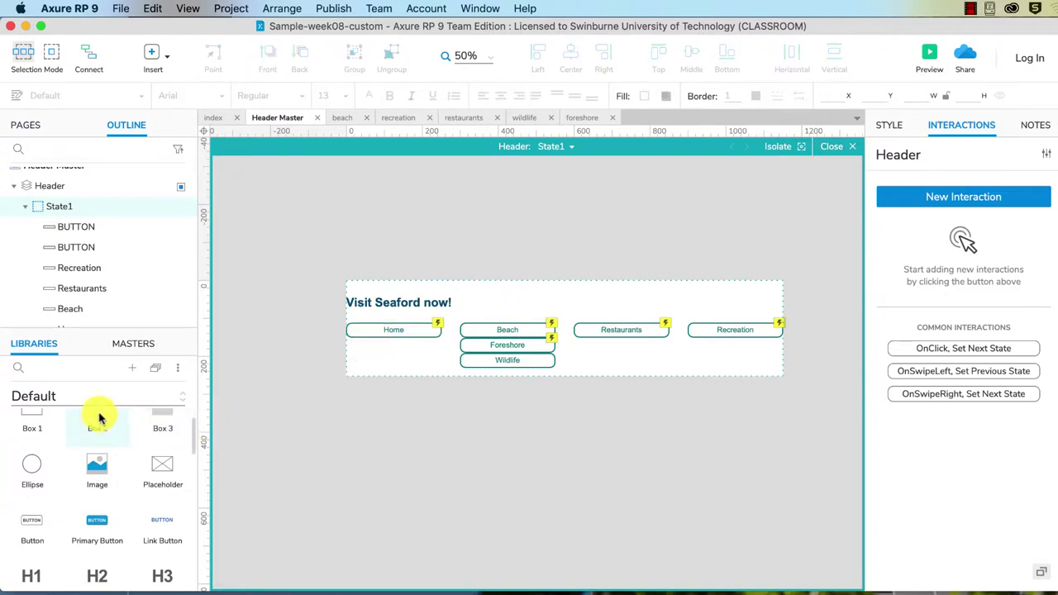
drag(98, 419, 453, 311)
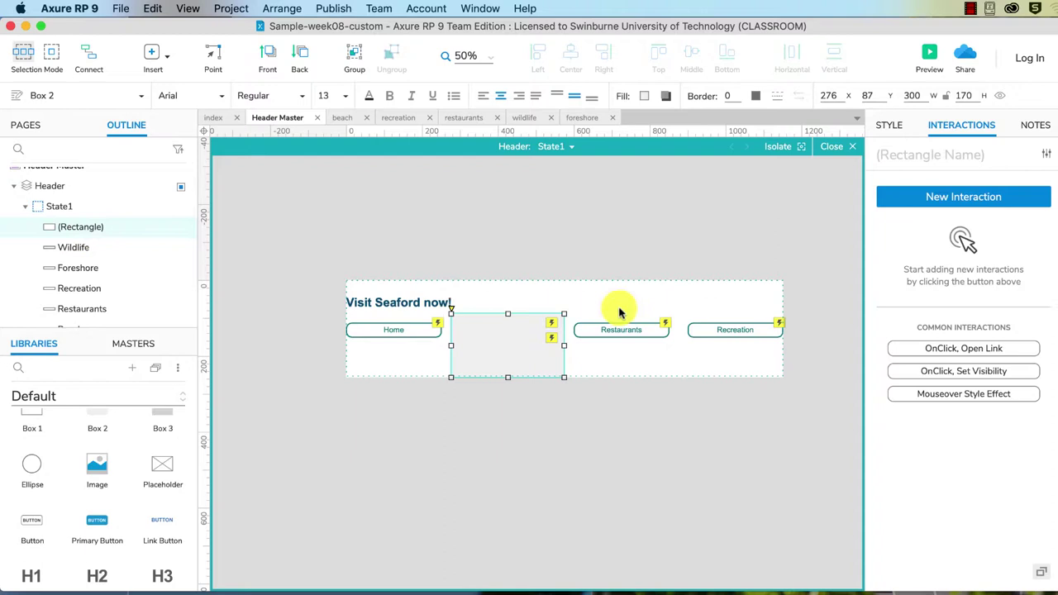
click(905, 154)
text(hidden box)
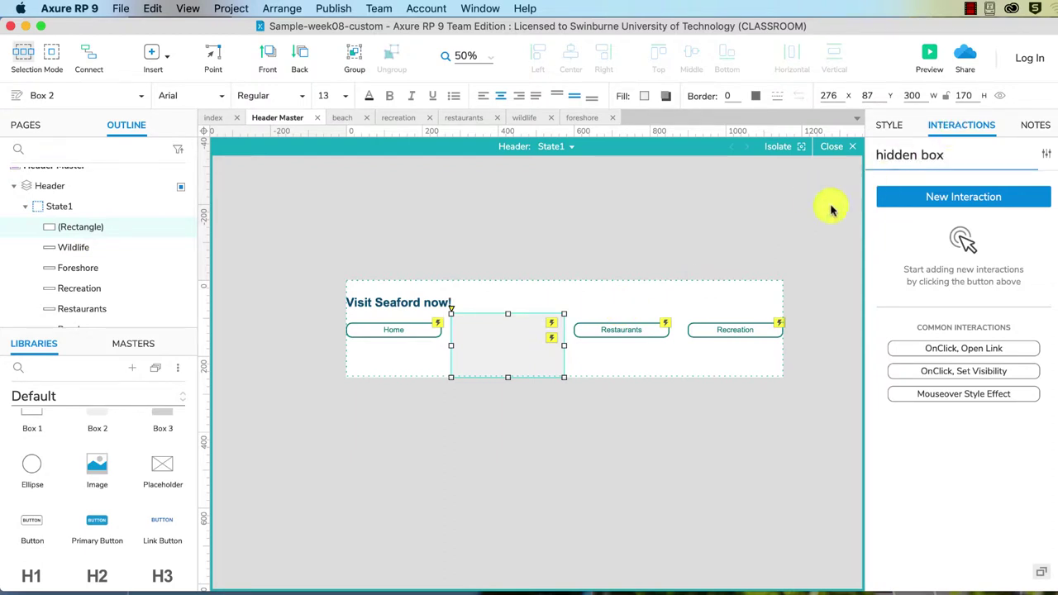
click(525, 318)
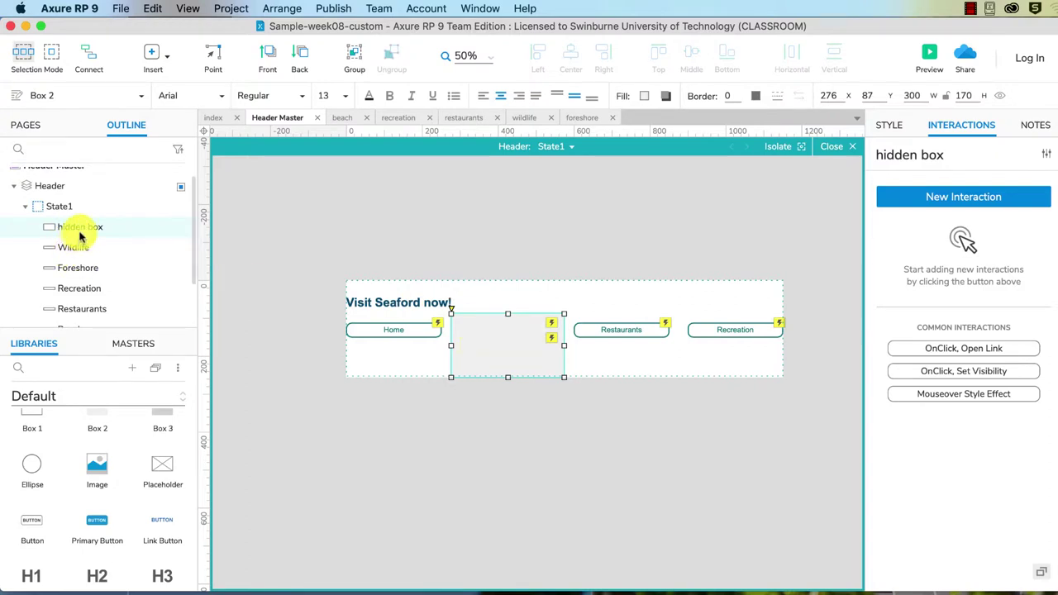
drag(80, 232, 79, 298)
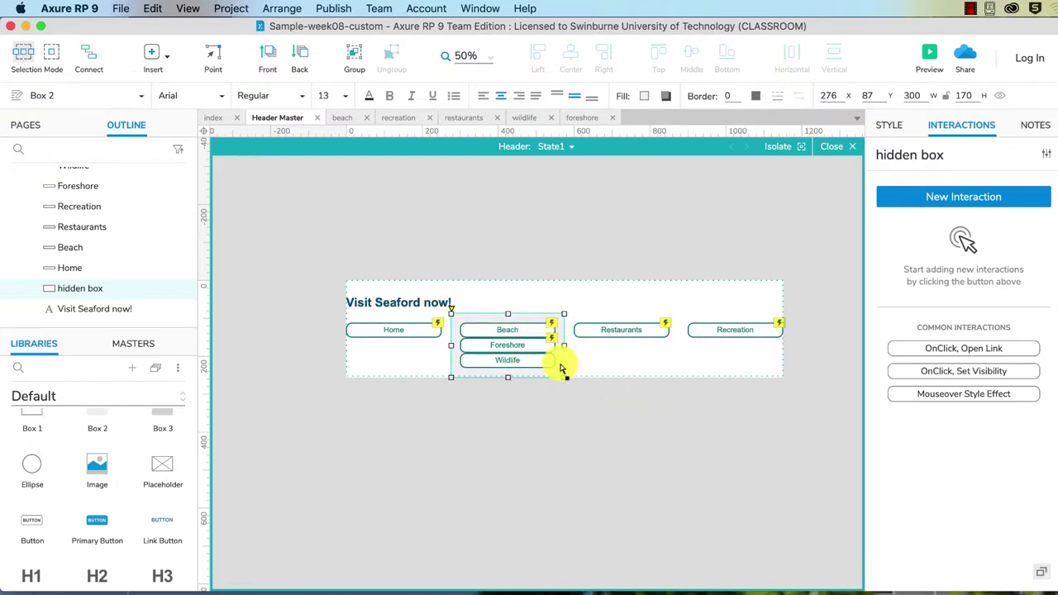
- Give hidden box an OnMouseEnter Show/Hide action that hides Foreshore
click(963, 198)
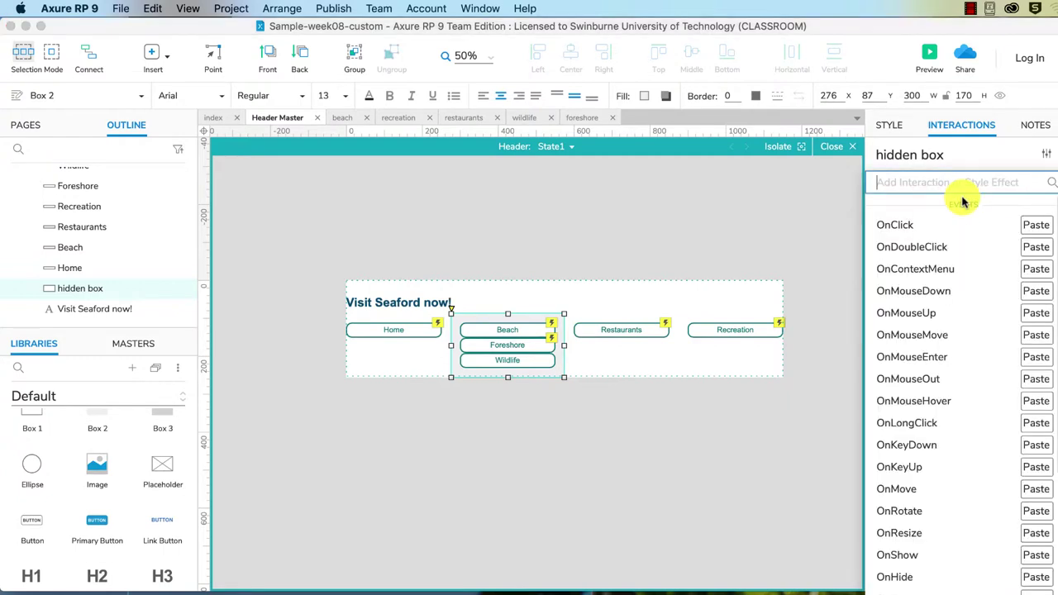
click(949, 359)
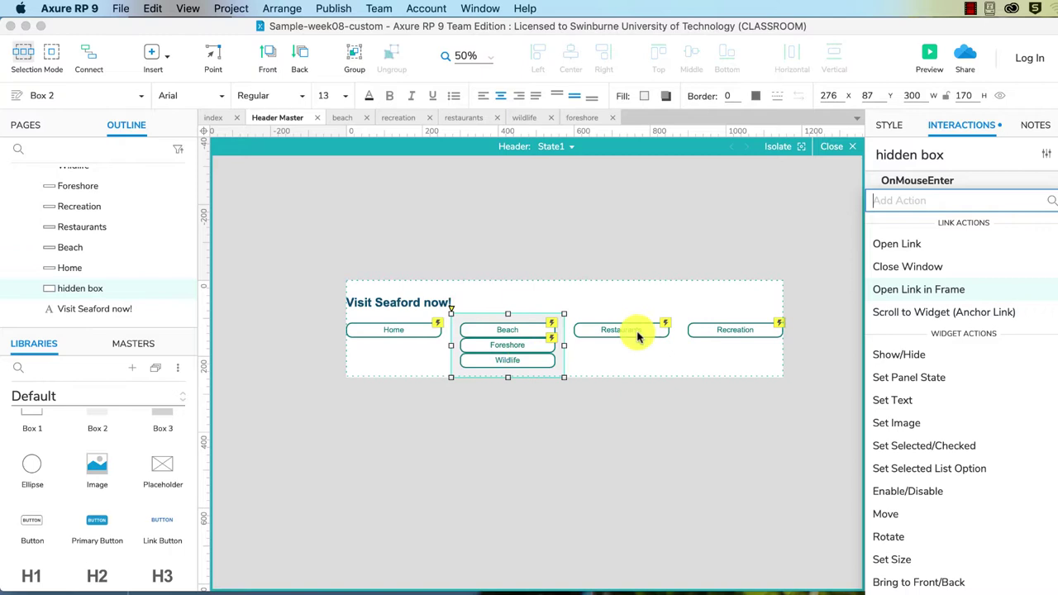
click(893, 354)
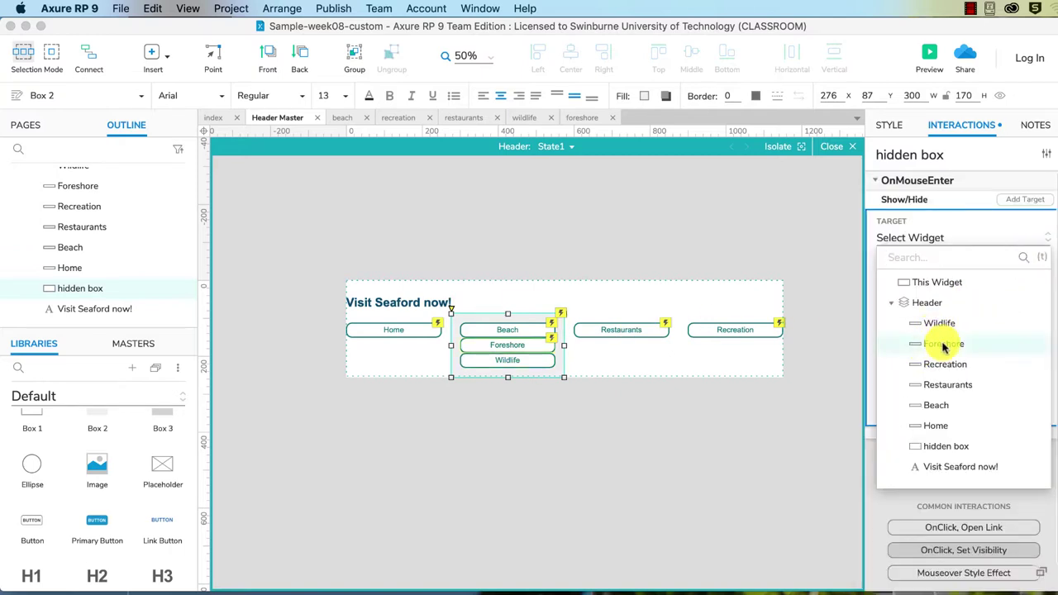
click(943, 344)
click(960, 291)
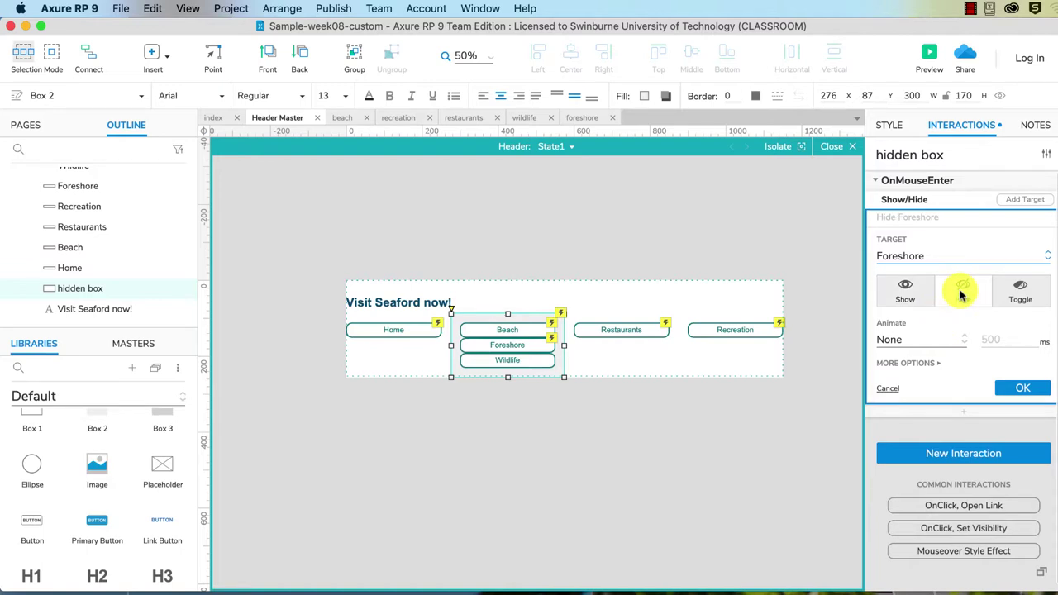
click(1025, 387)
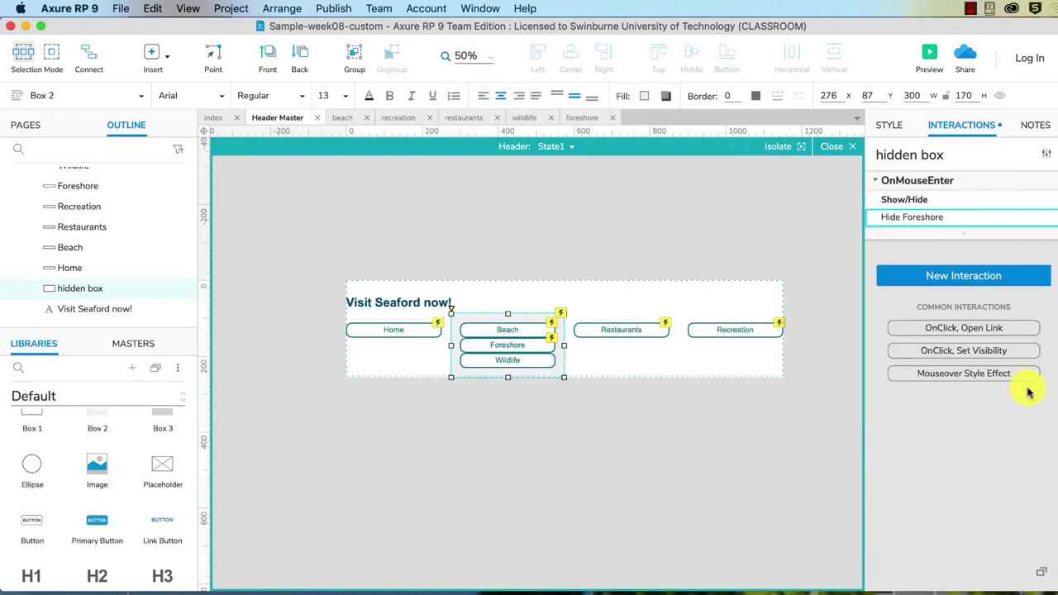
- Add Wildlife as a second Hide target on hidden box's mouse-enter action
click(1024, 200)
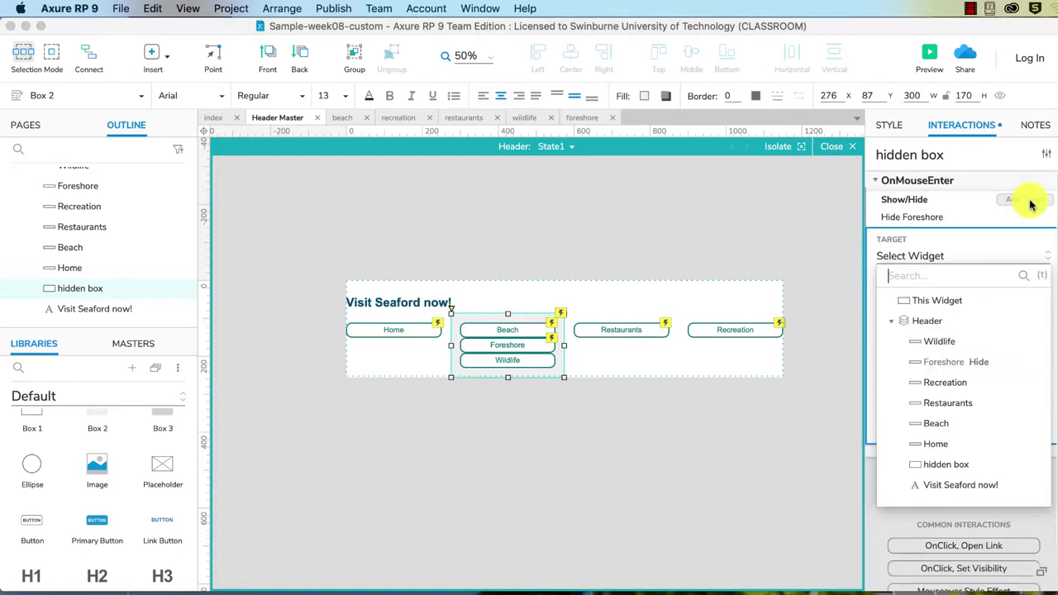
click(947, 344)
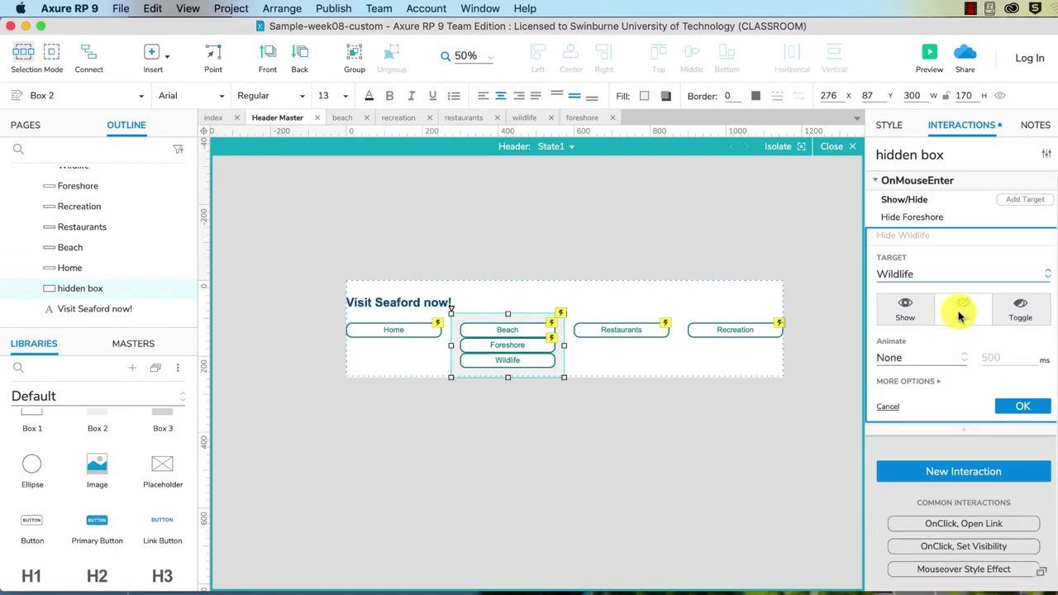
click(1019, 406)
click(697, 362)
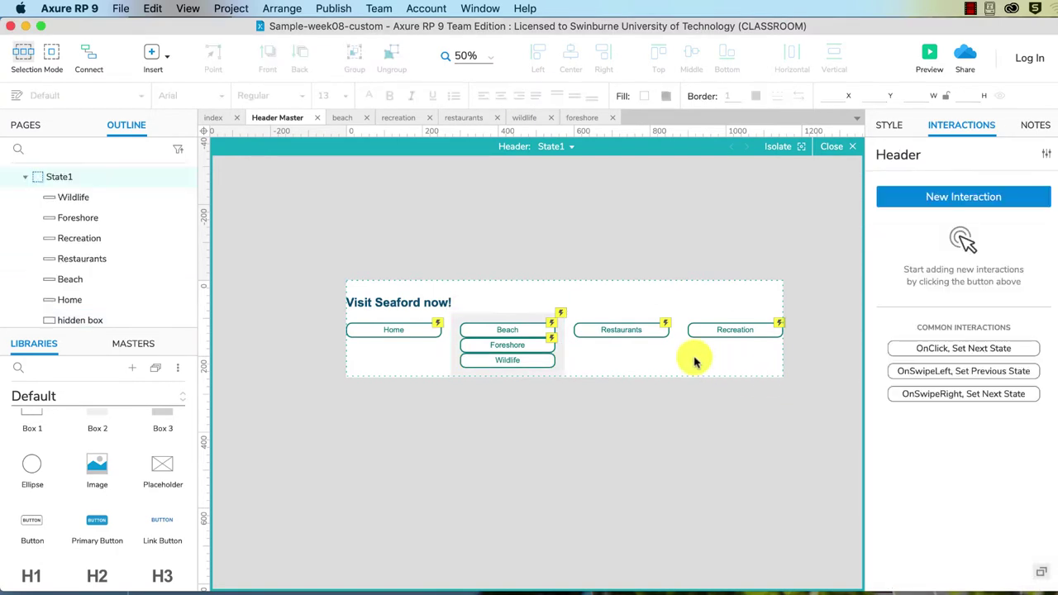
- Preview in Safari, hover Beach to watch the submenu appear and vanish, then return to Axure
click(929, 56)
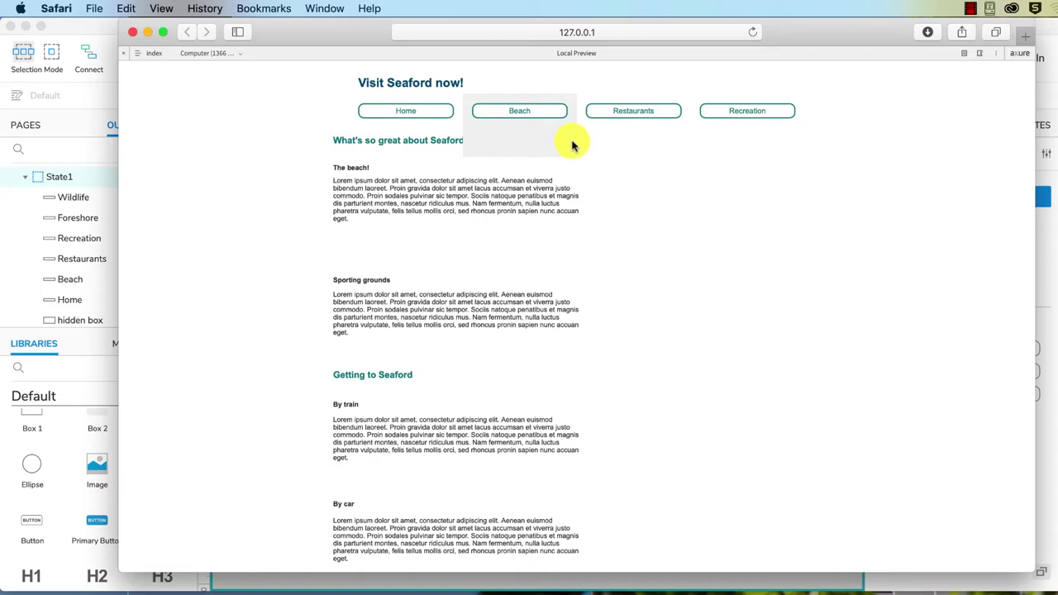
mouse_move(552, 119)
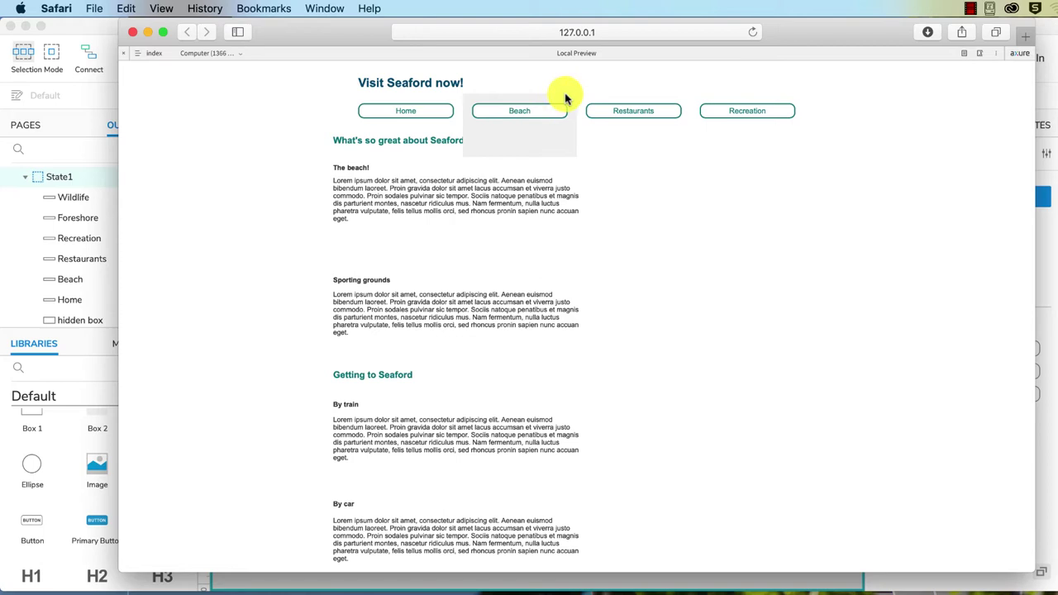
click(1053, 263)
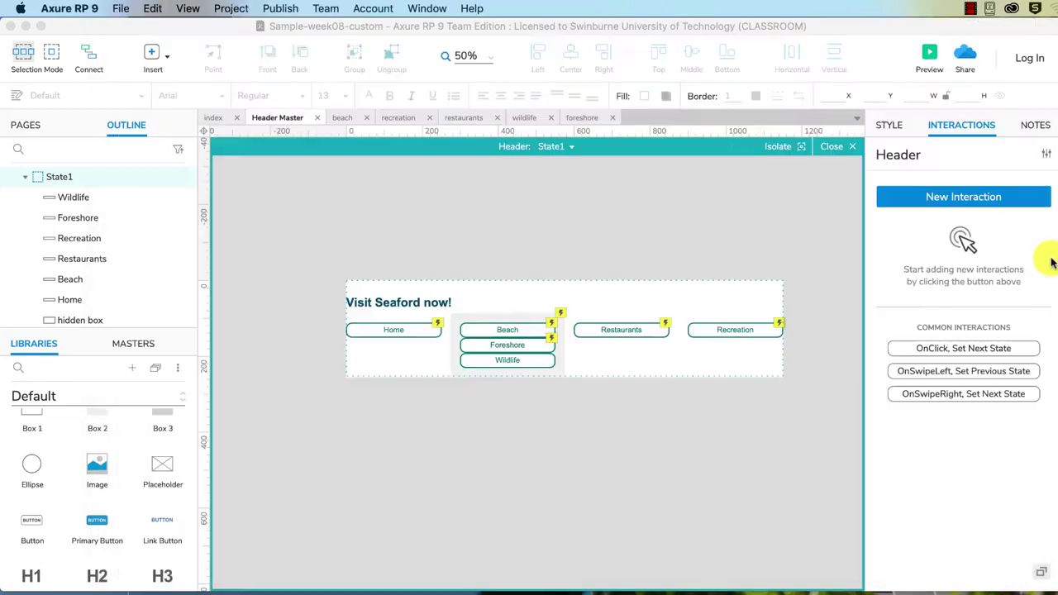
- Set the hidden box's fill to transparent, check its border colour, and preview the page again
click(524, 318)
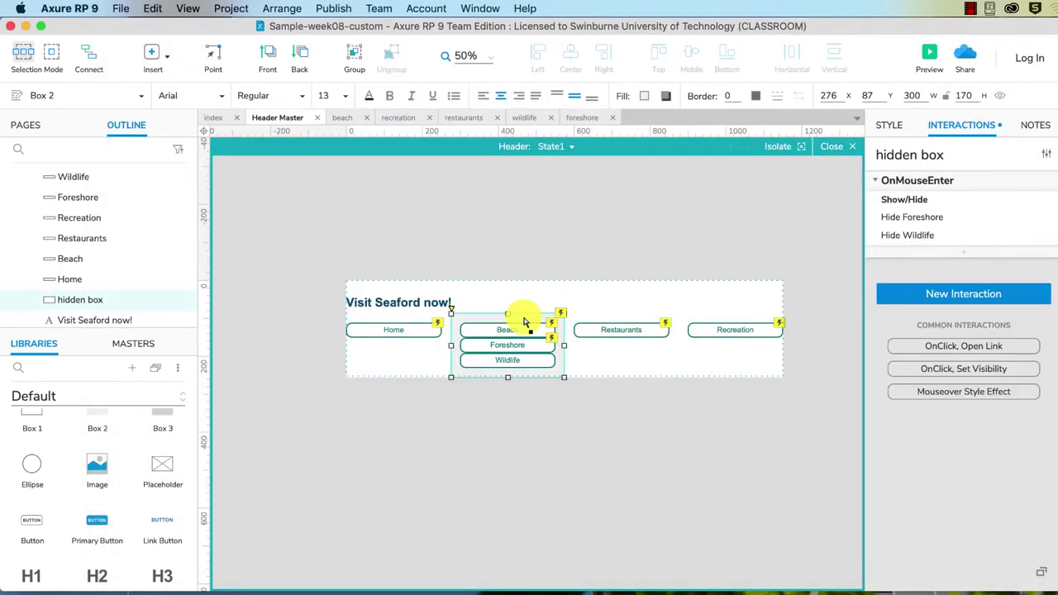
click(889, 126)
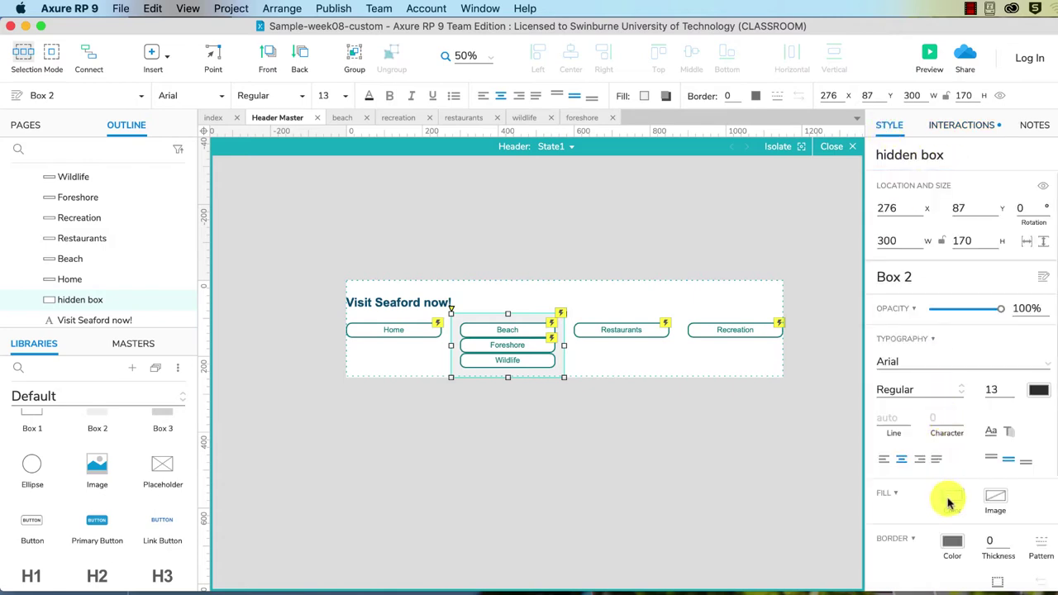
click(951, 500)
click(959, 508)
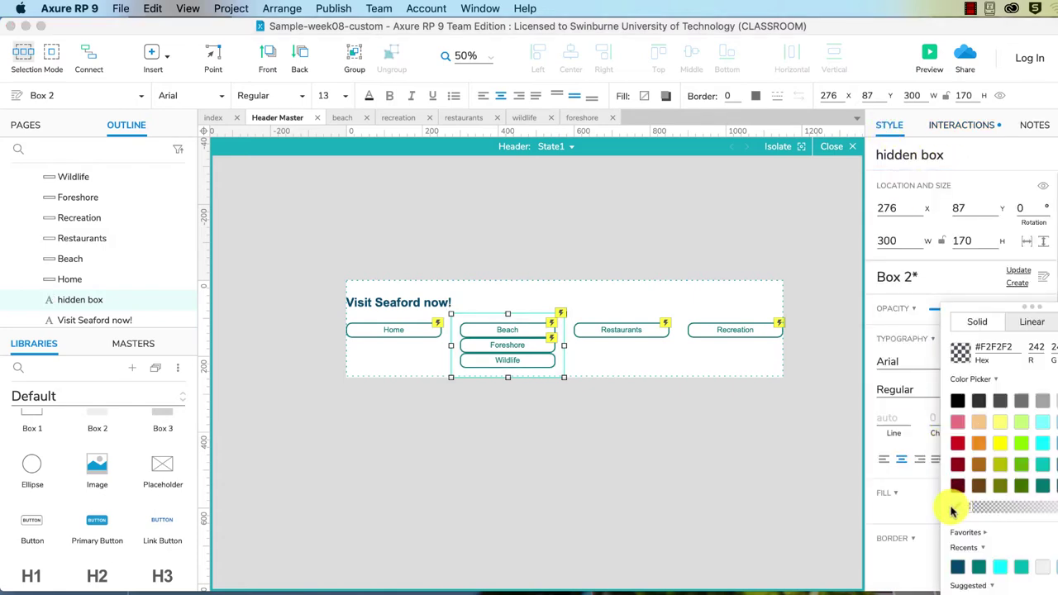
click(907, 507)
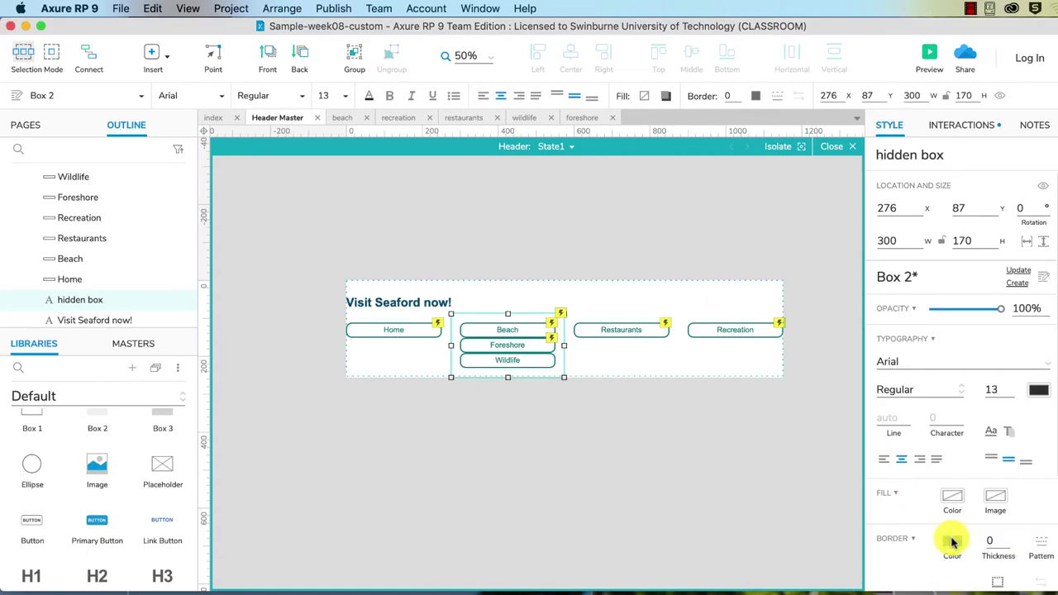
click(951, 540)
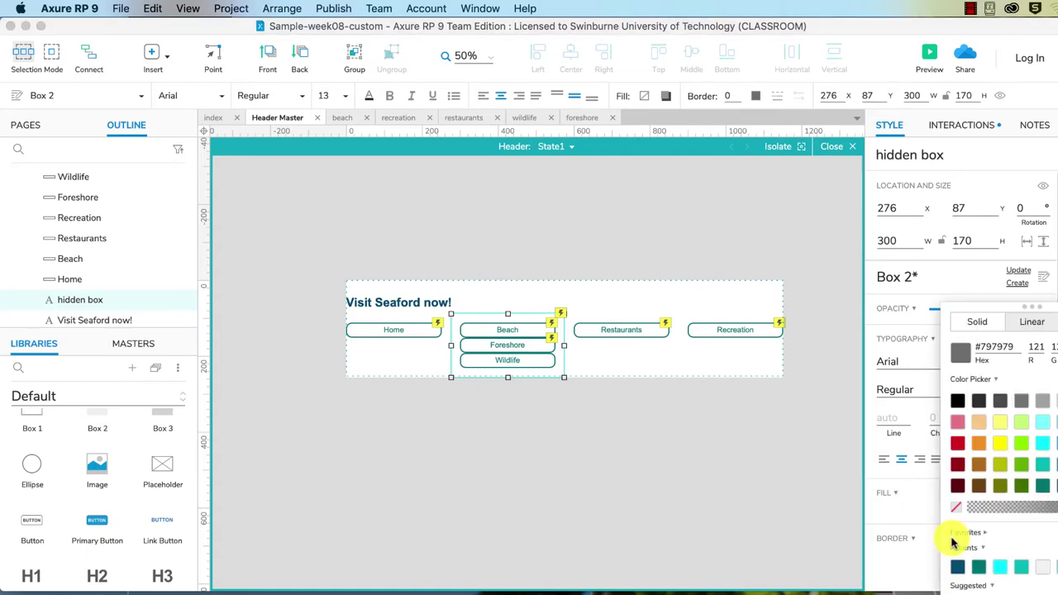
click(833, 486)
click(929, 54)
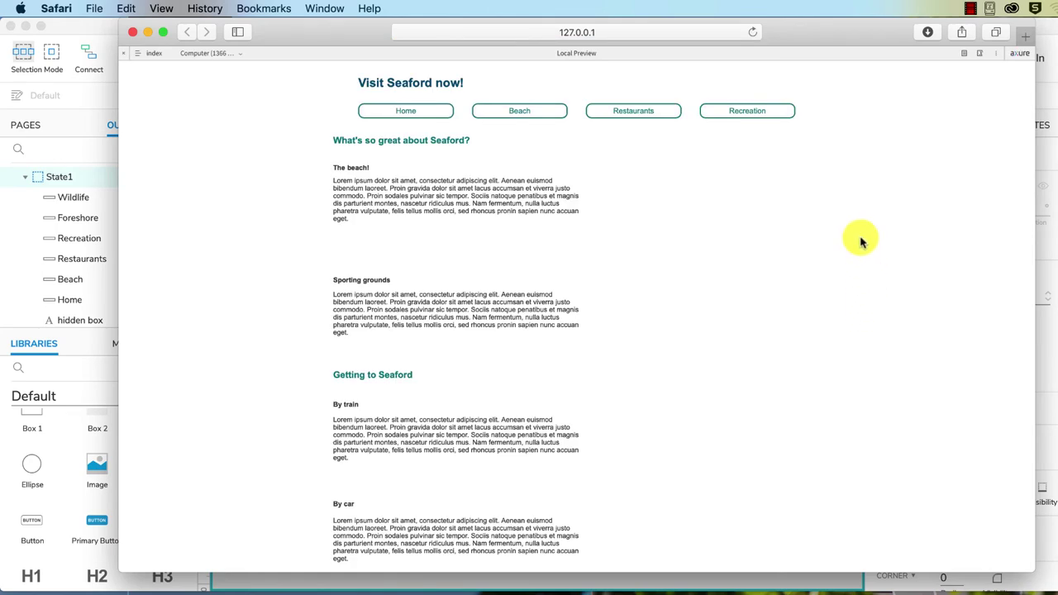
- Reveal the Foreshore and Wildlife submenu under Beach in the Safari preview, with no grey box behind
mouse_move(555, 120)
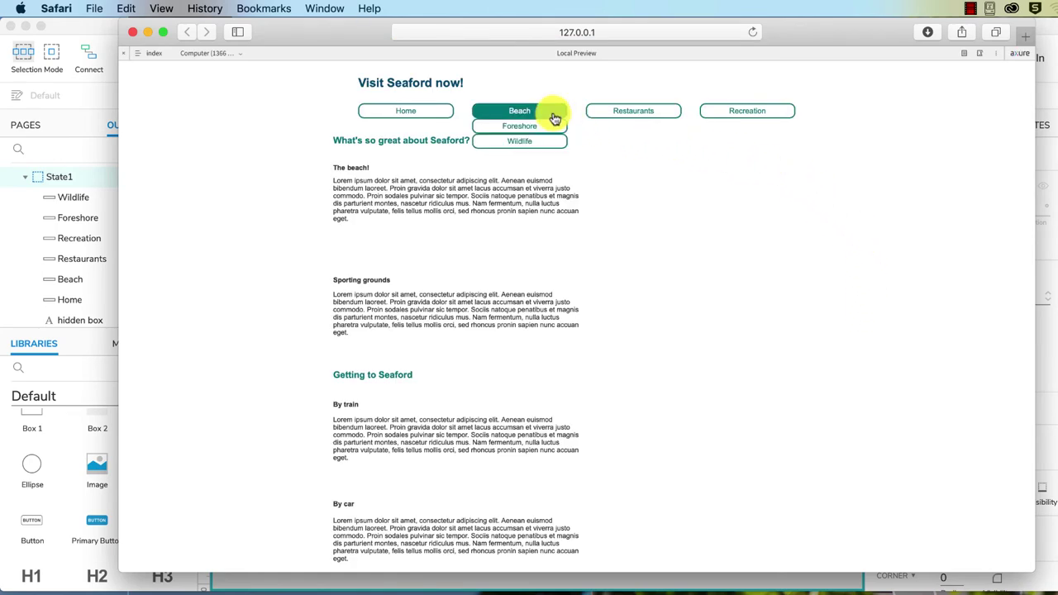